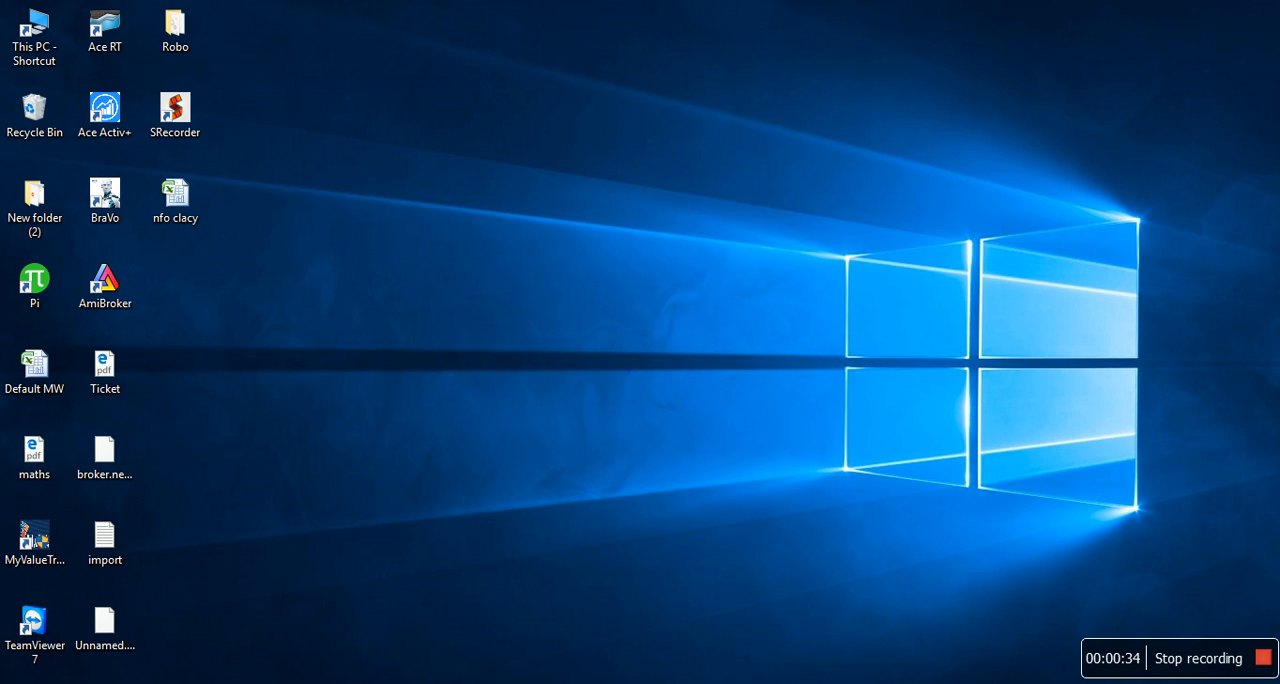
Switch to the Excel workbook Book2 and remove the Name and City table in columns H and I of Sheet1
click(440, 683)
click(535, 305)
key(Escape)
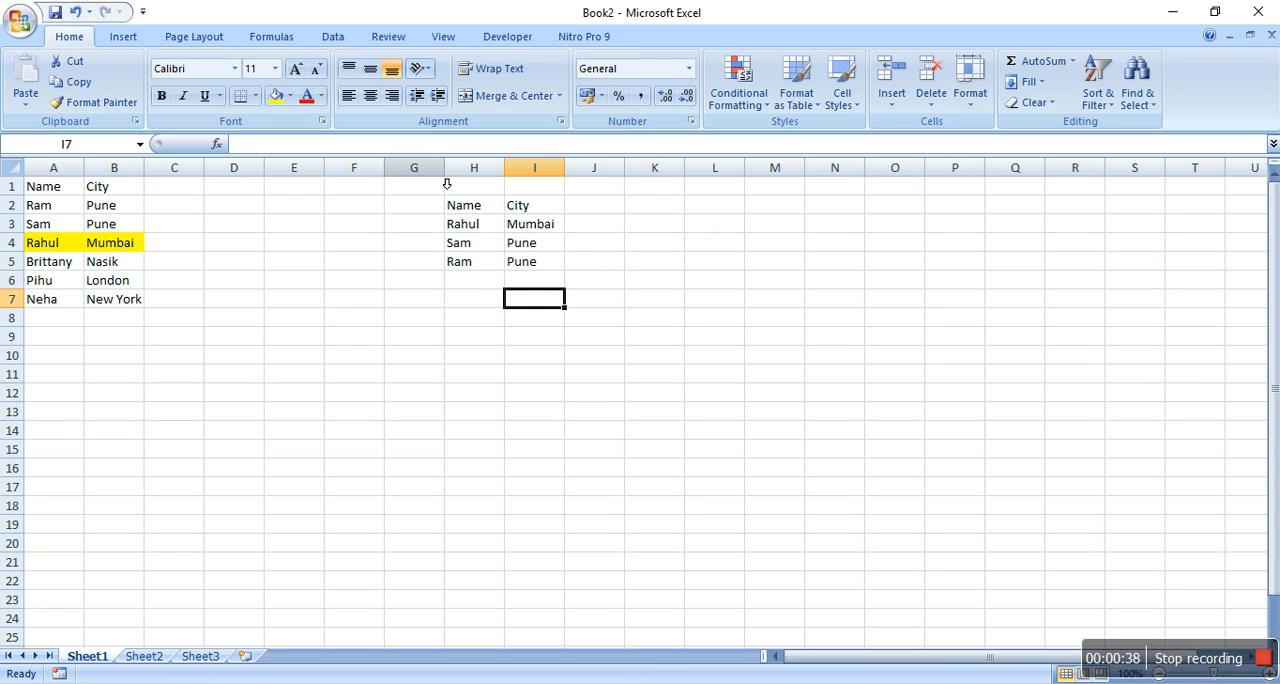
click(480, 170)
key(shift+Right)
key(shift+Right)
key(ctrl+z)
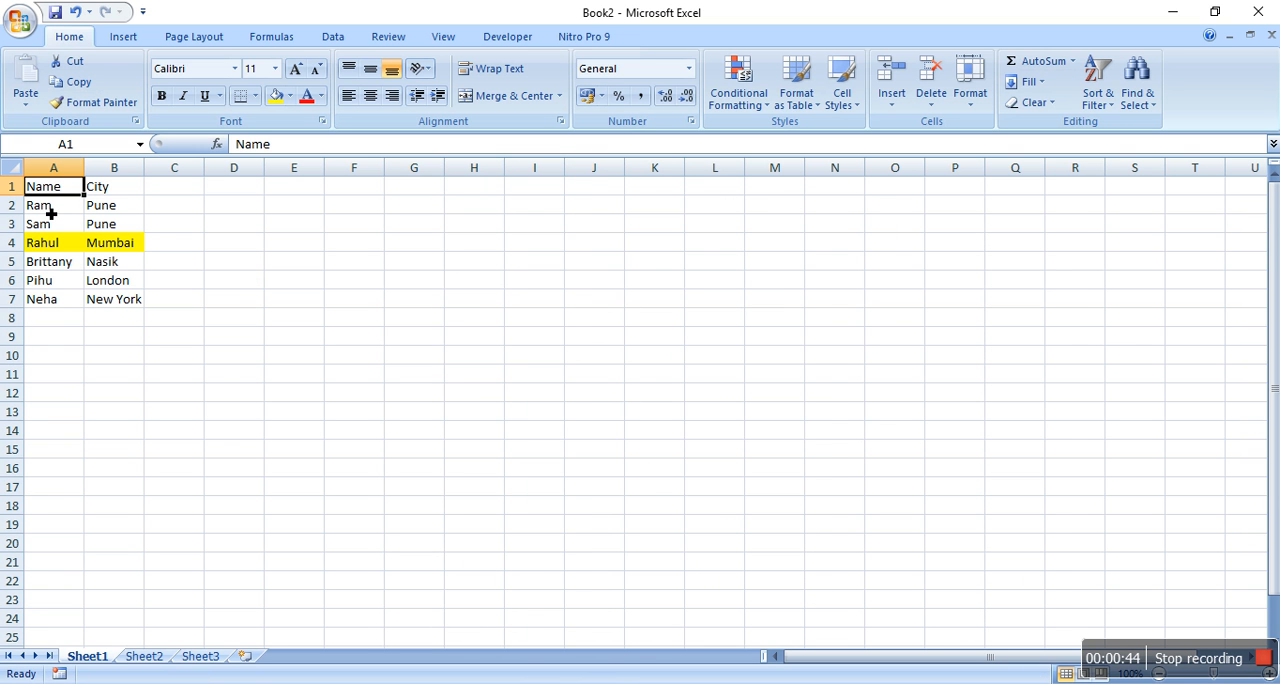
Examine the Name and City columns on Sheet1 and look through the other worksheets
click(51, 214)
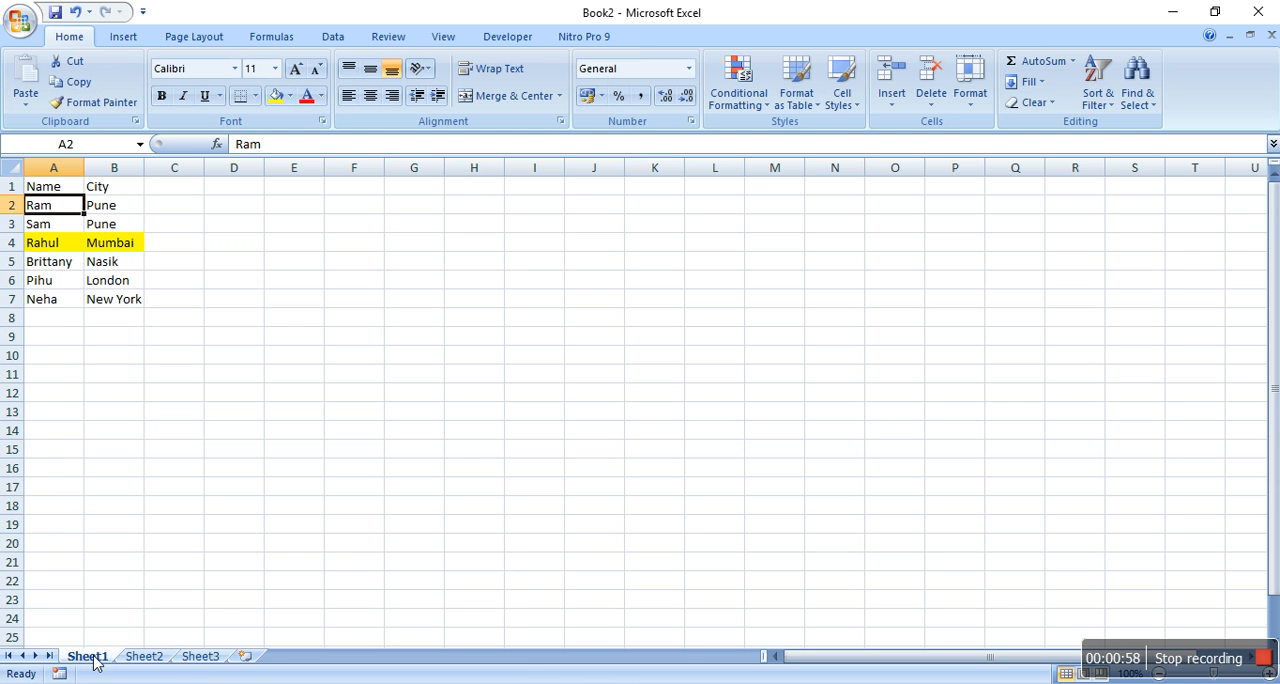
click(137, 659)
click(196, 658)
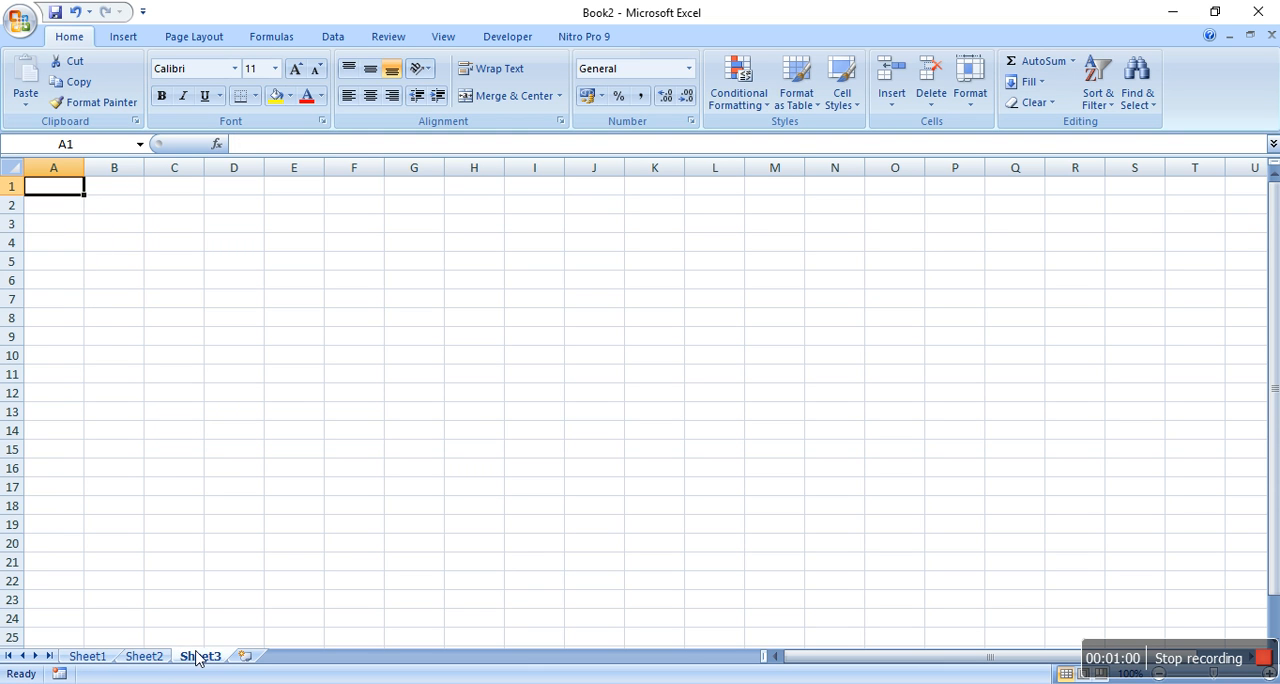
click(90, 657)
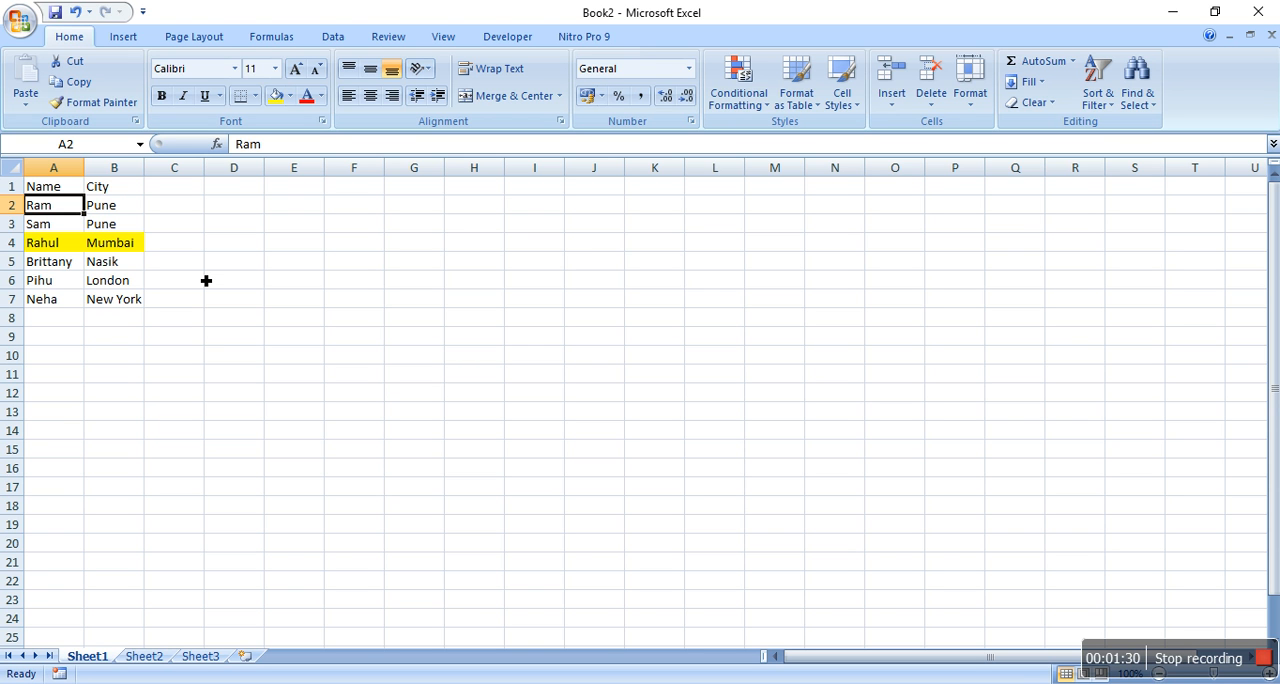
click(366, 258)
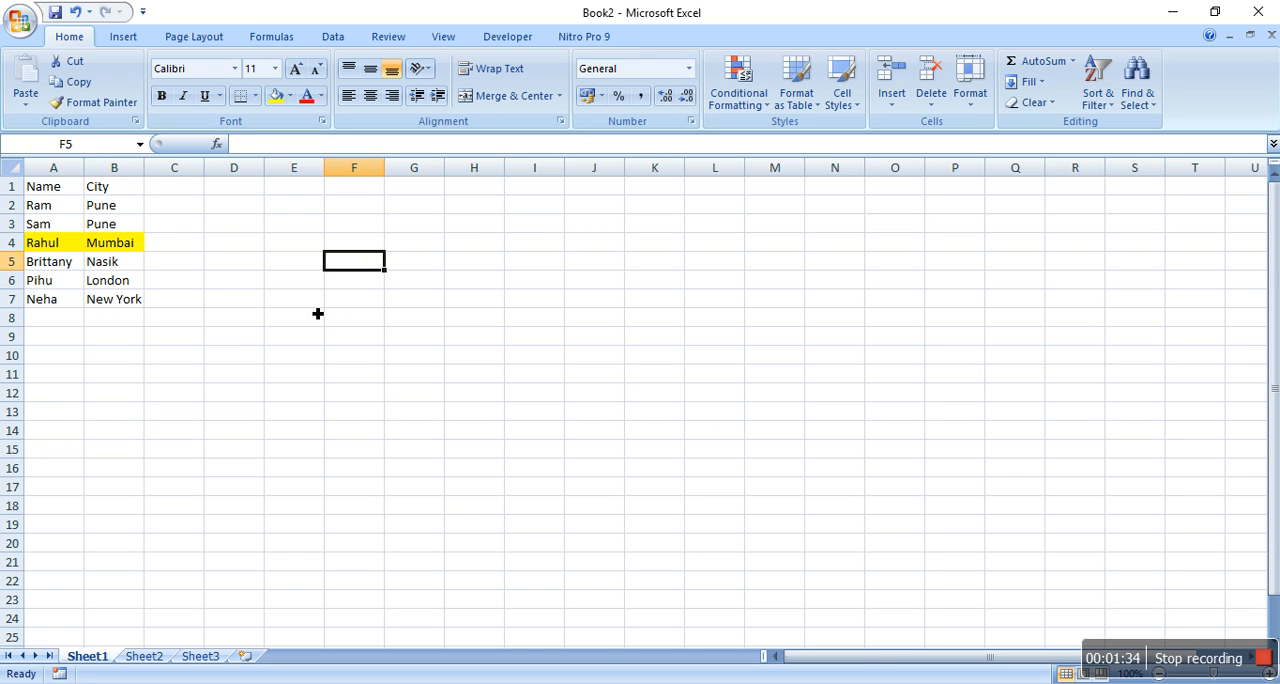
click(42, 187)
click(52, 176)
click(129, 181)
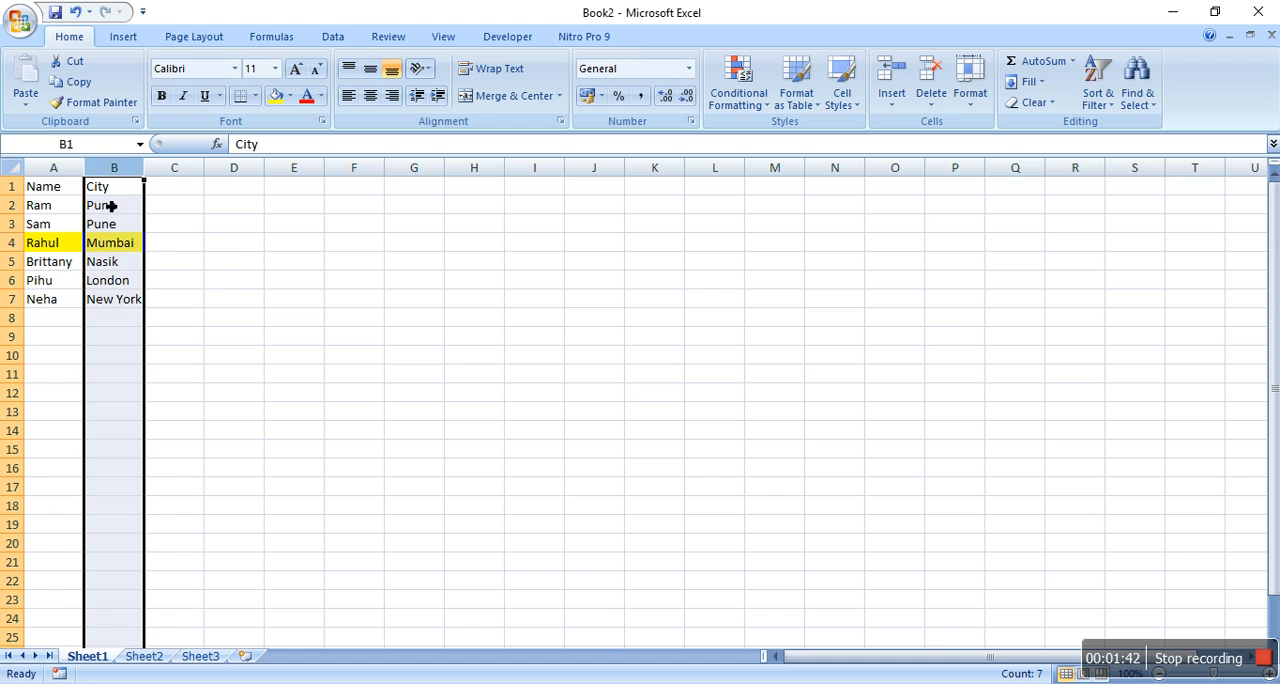
Enter the header Name in G4 and the names from A2 and A7 below it in G5 and G6
click(410, 259)
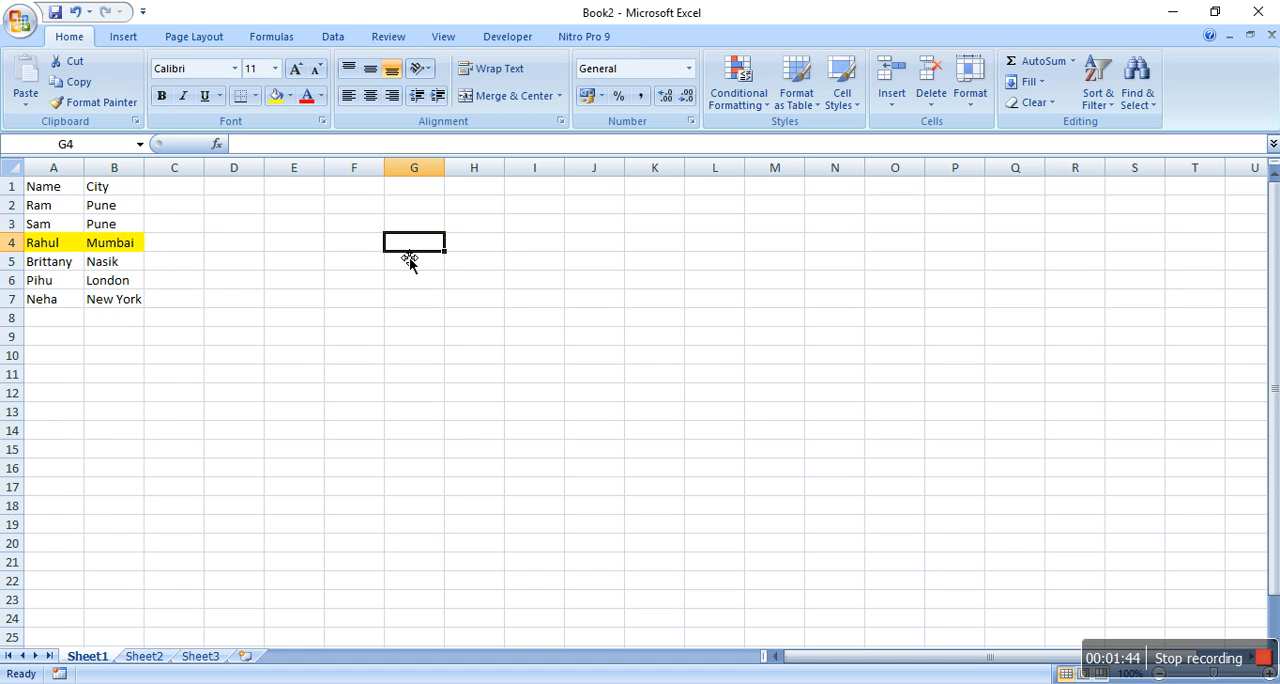
text(Name)
key(Return)
text(Ram)
key(Return)
text(s)
key(BackSpace)
text(Neha)
key(Tab)
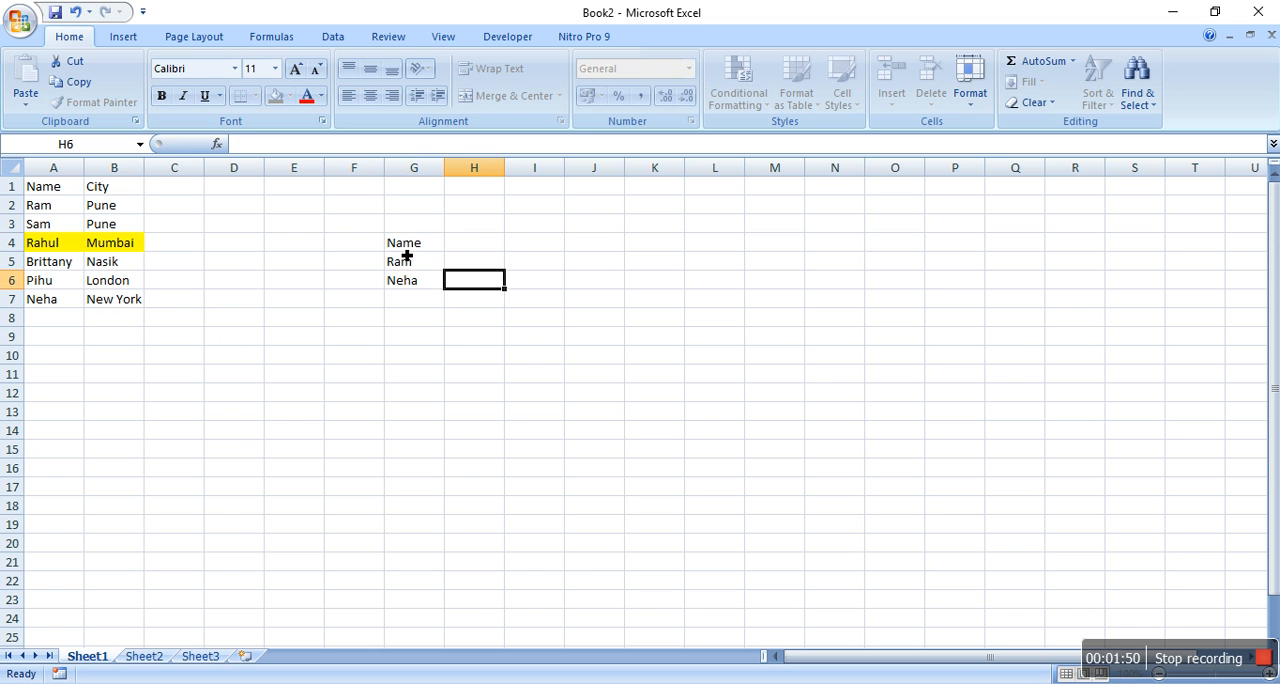
Enter the header City in H4 beside the Name header
key(Up)
key(Up)
text(Cit)
key(Return)
key(Up)
text(City)
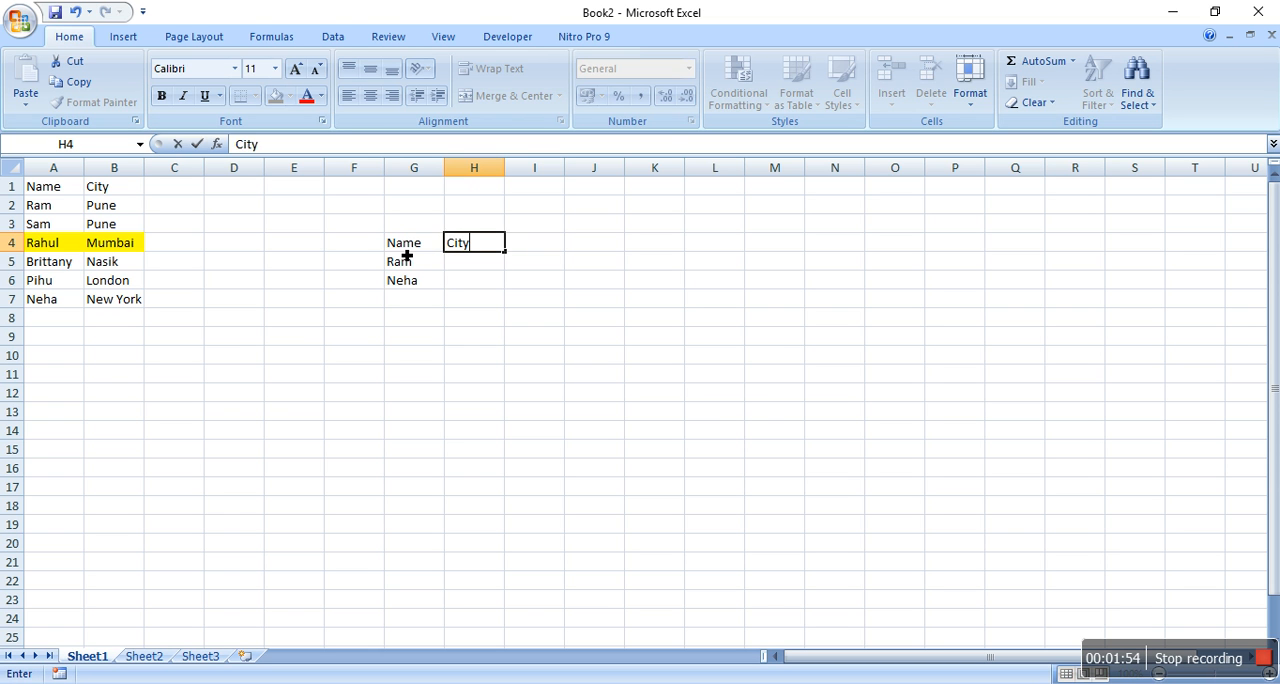
key(Return)
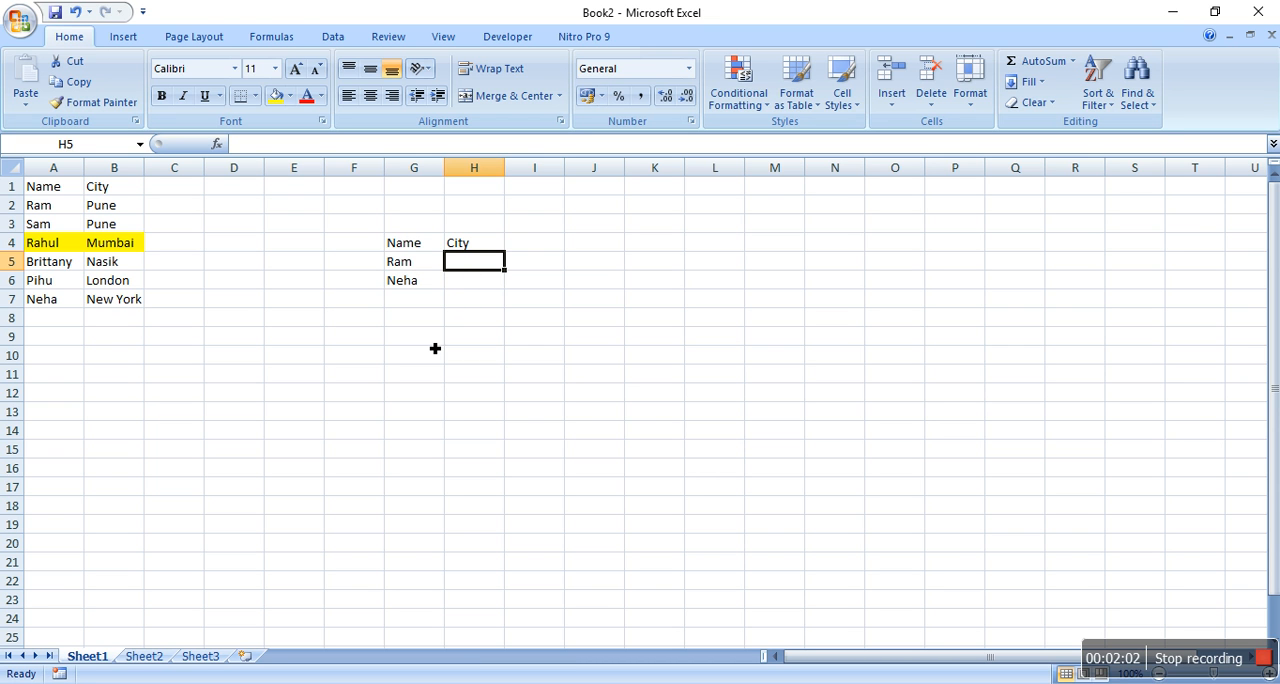
Enter the formula =VLOOKUP(G5,A1:B7,2,0) in H5 to look up the first name's city
text(=)
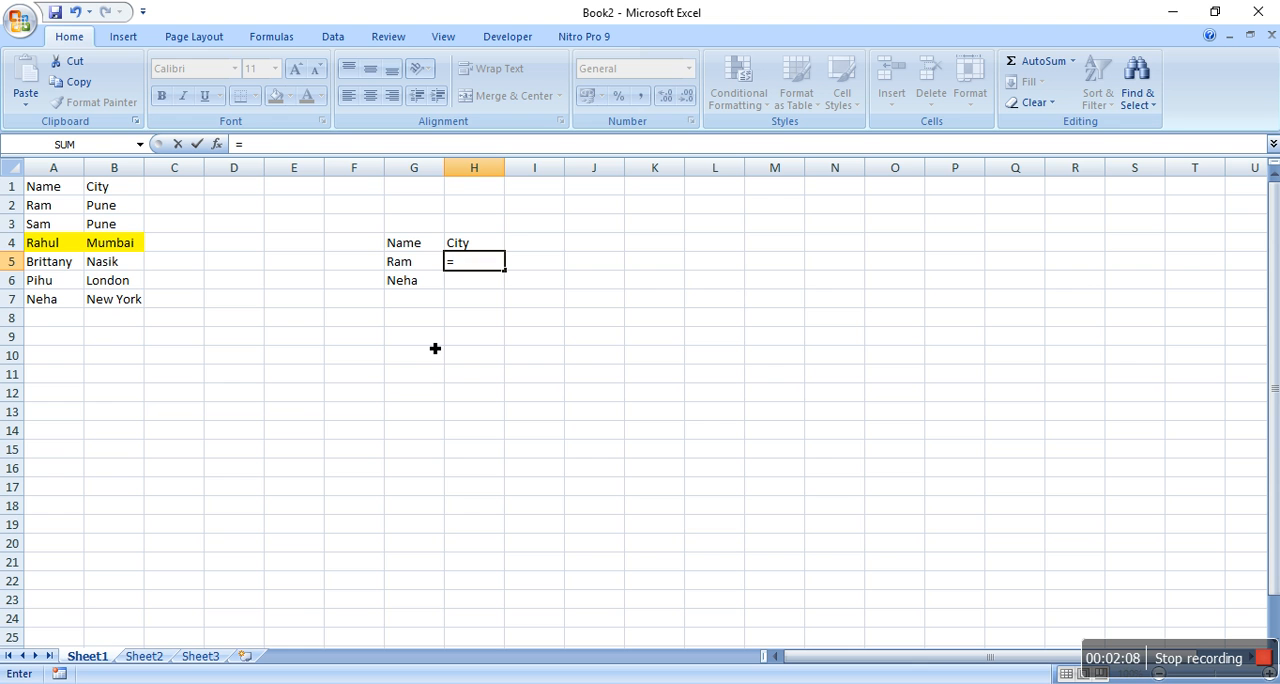
text(vl)
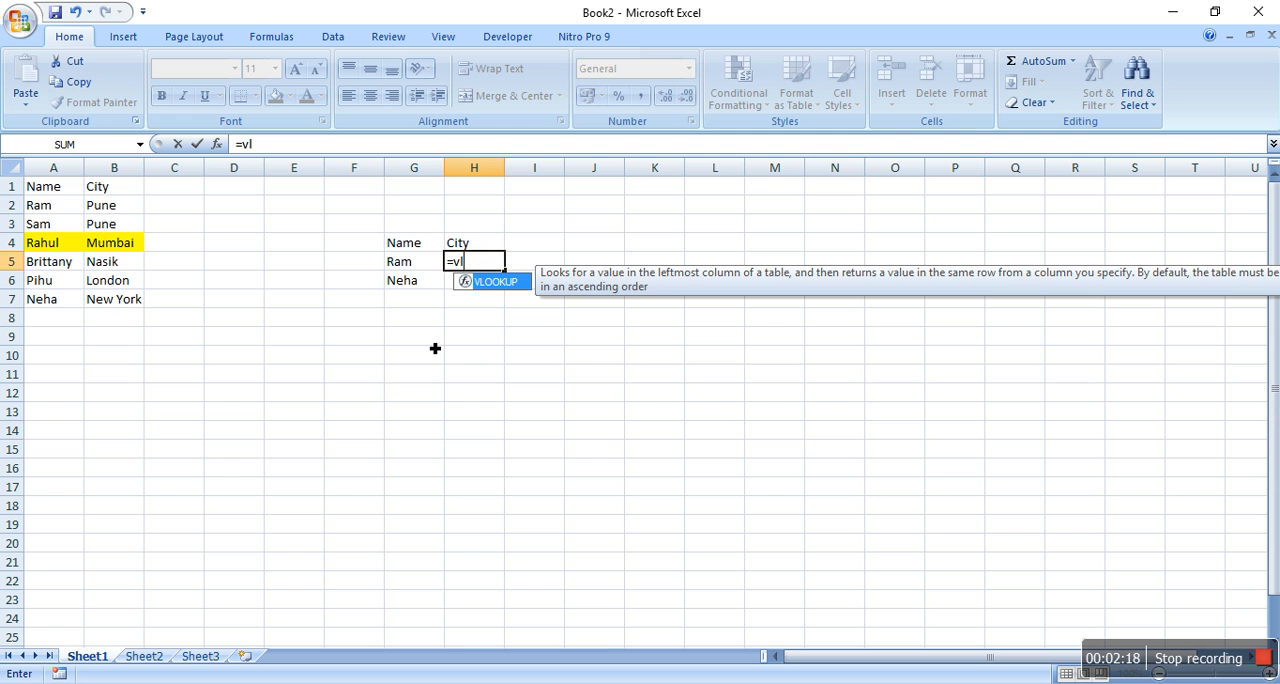
key(Tab)
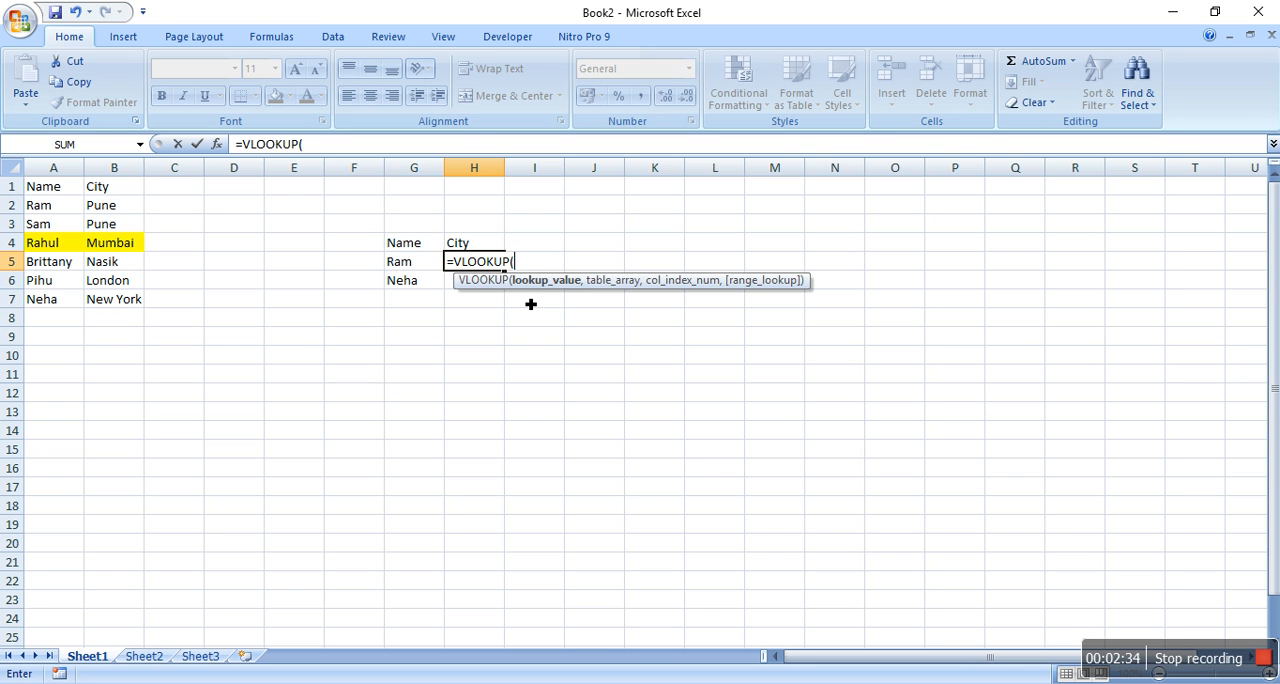
click(419, 265)
text(,)
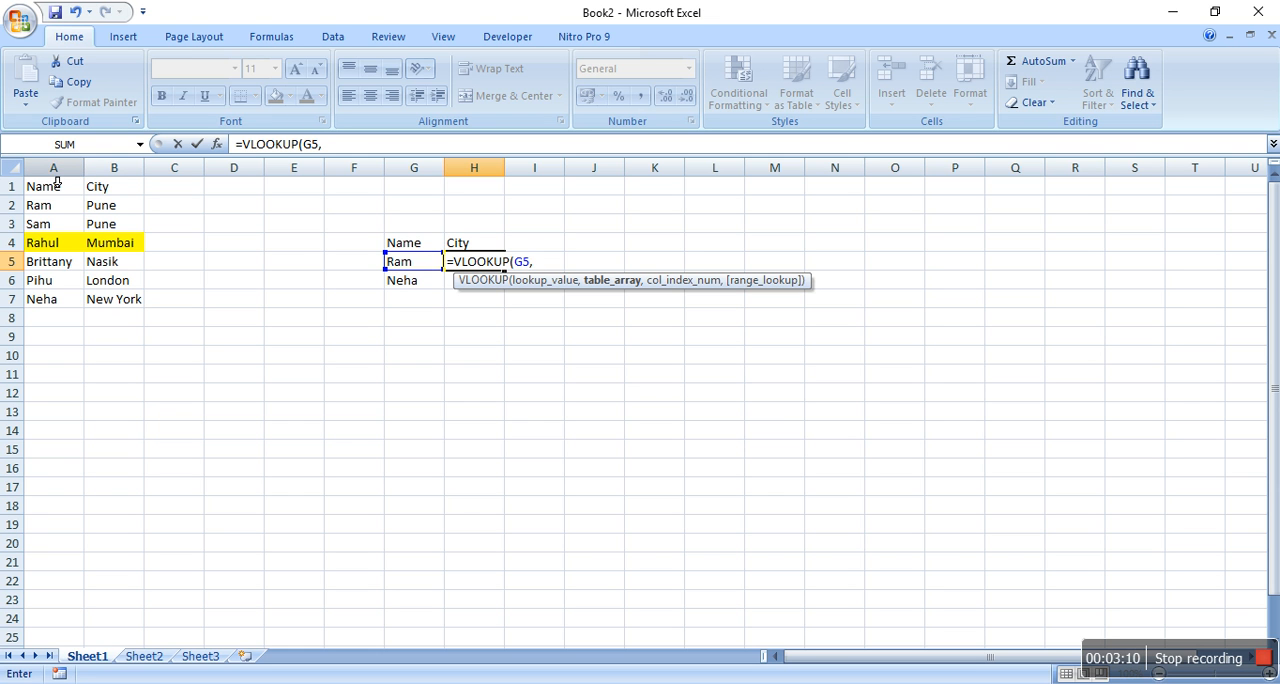
drag(50, 187, 137, 302)
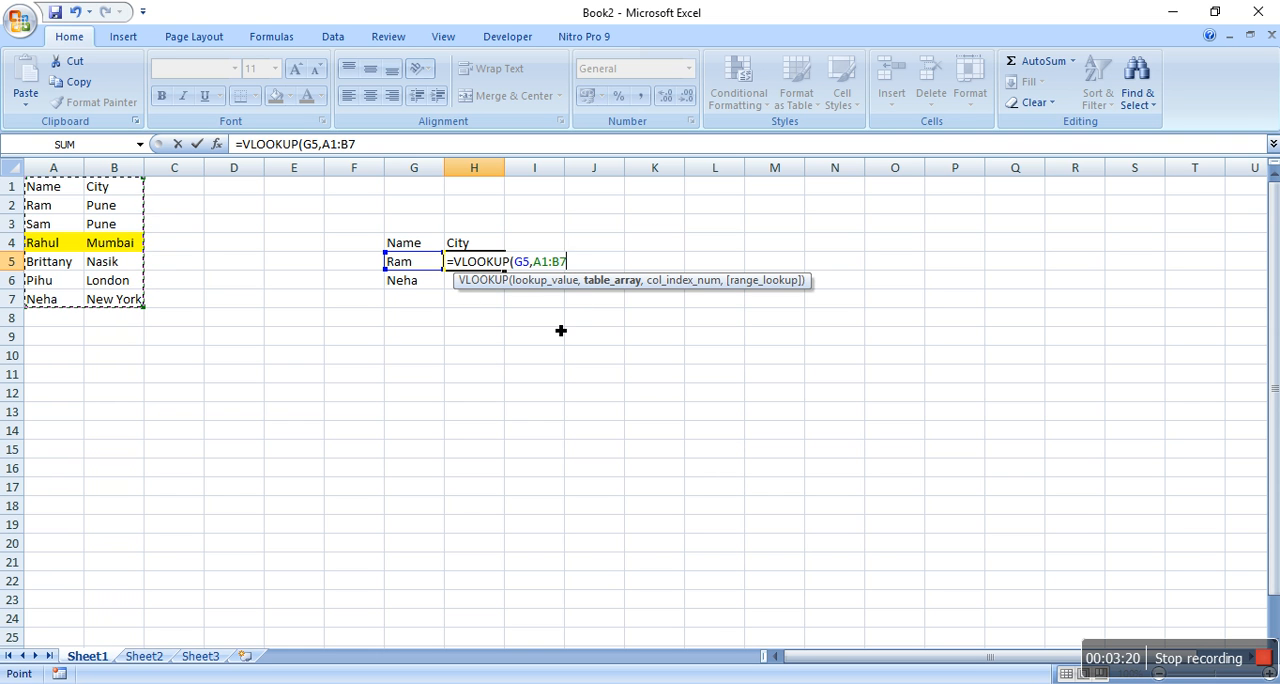
text(,)
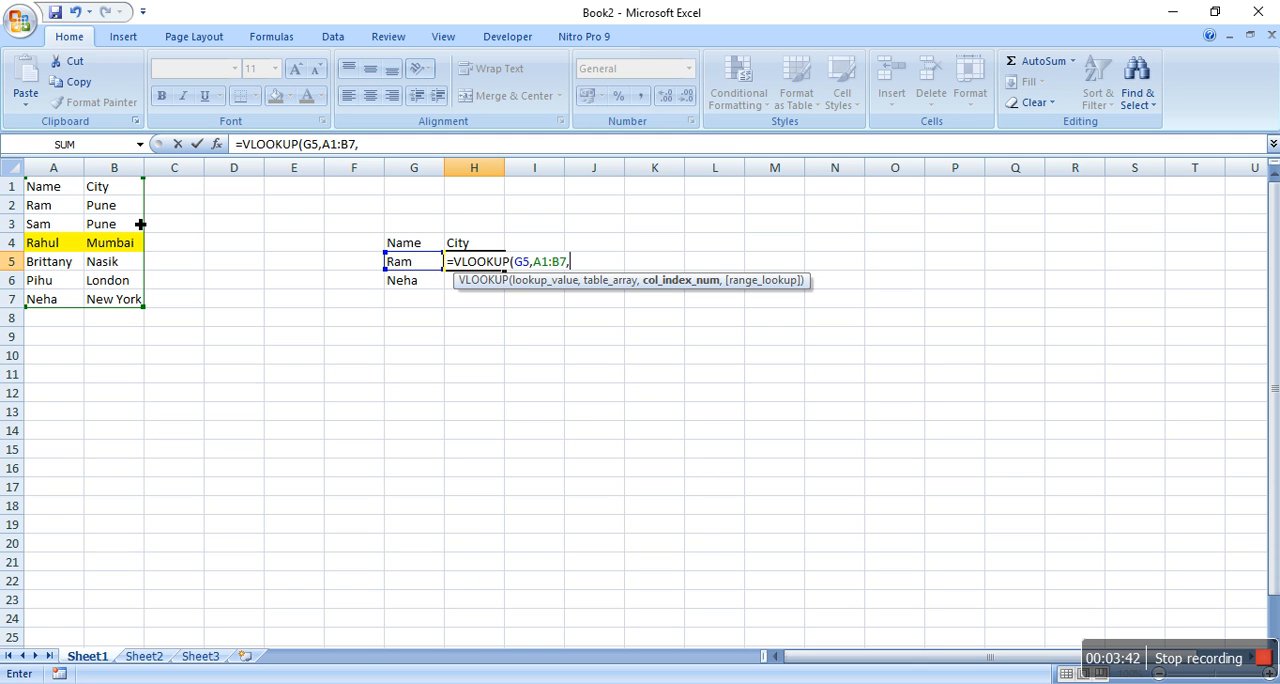
text(2,0))
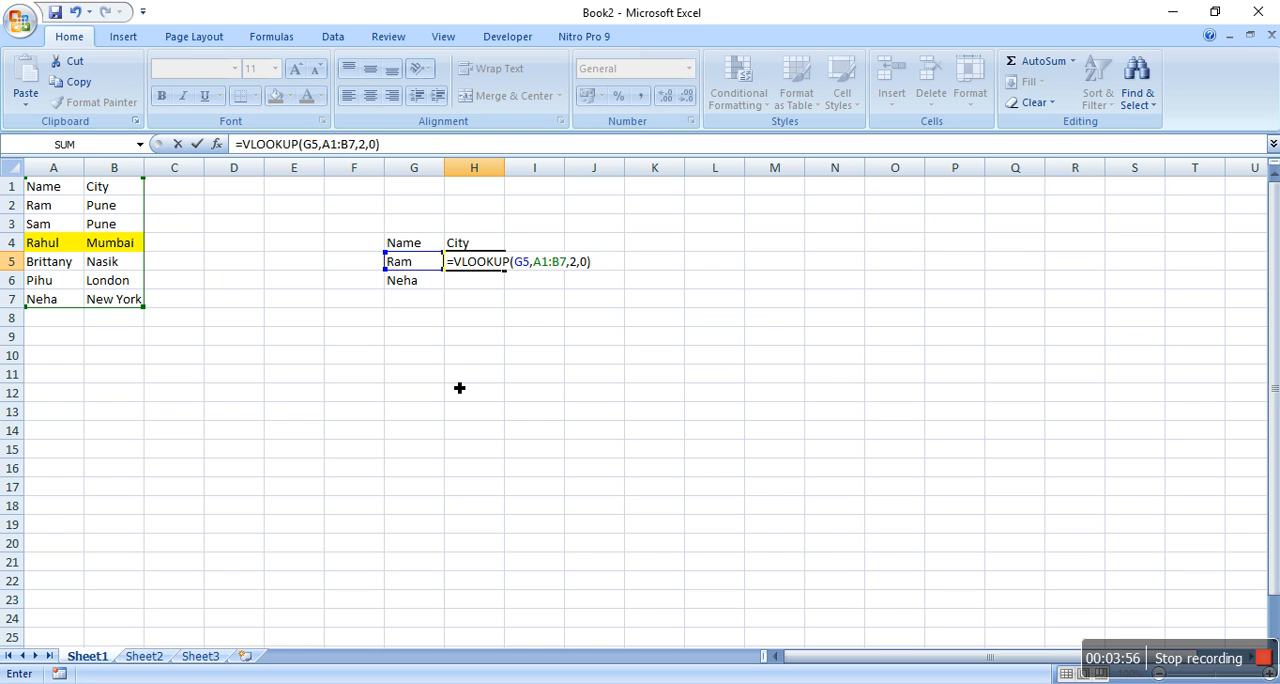
key(Return)
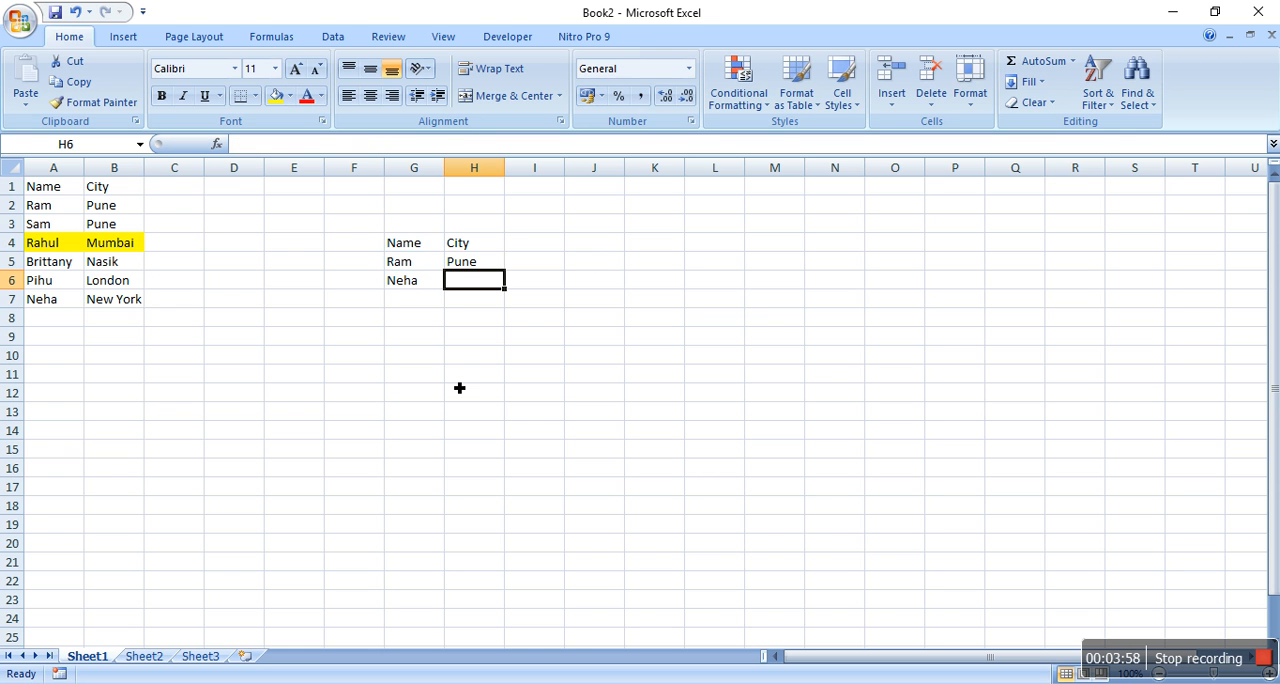
Copy the VLOOKUP formula from H5 to H6 and compare the ranges in the two formulas
click(475, 268)
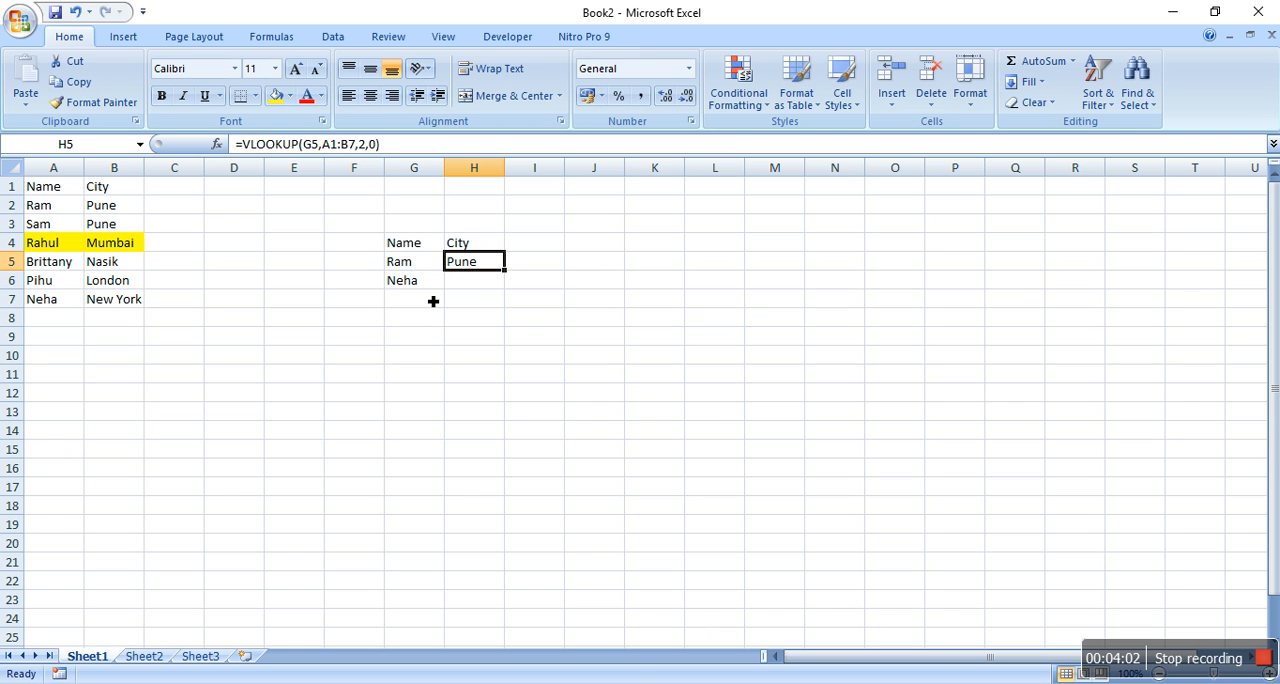
key(ctrl+c)
key(Down)
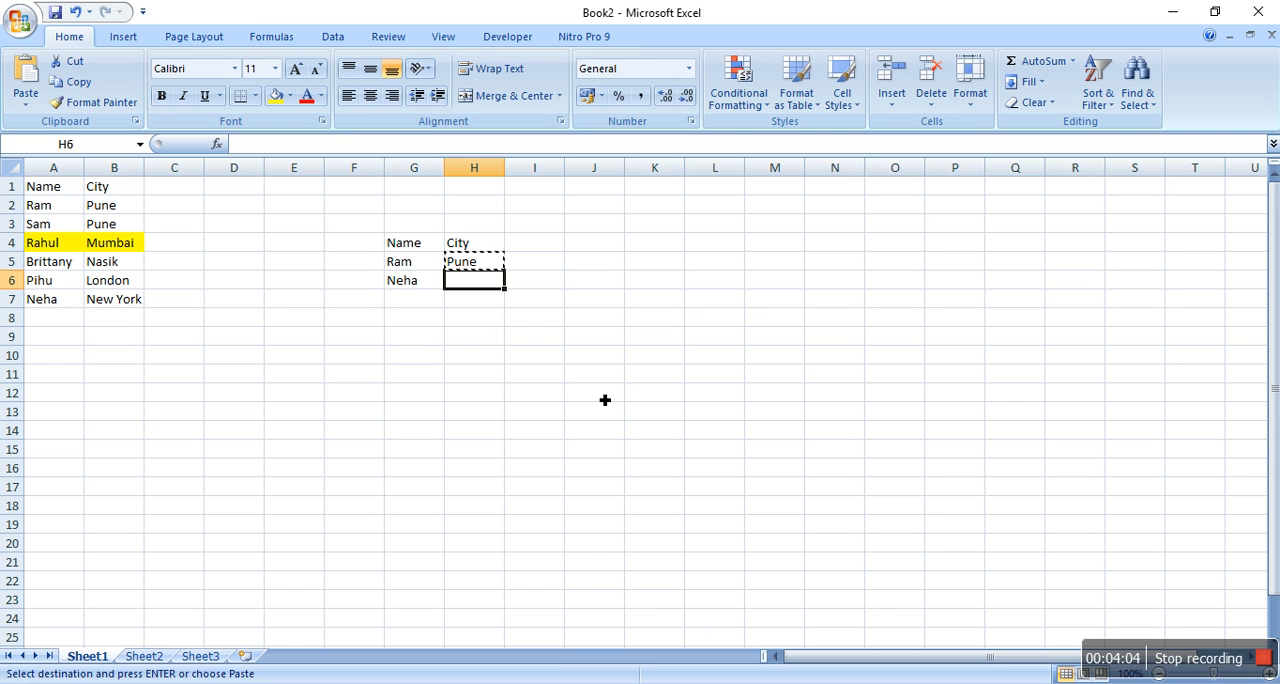
key(ctrl+v)
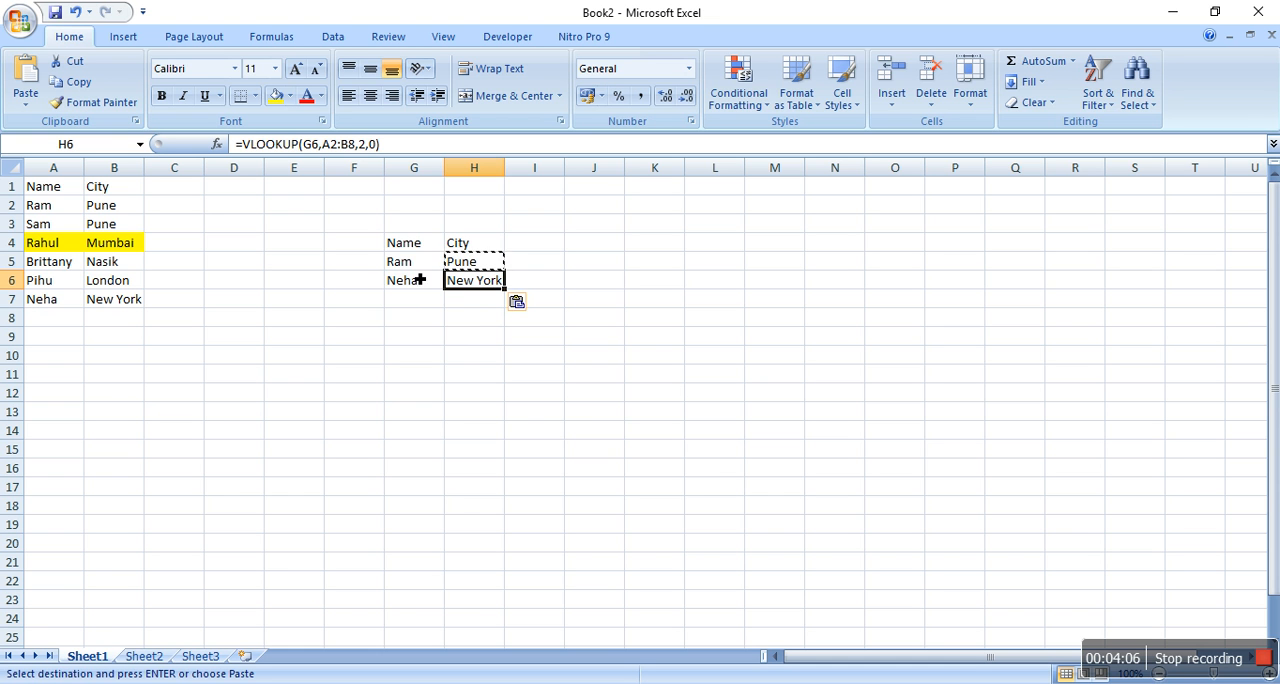
click(477, 264)
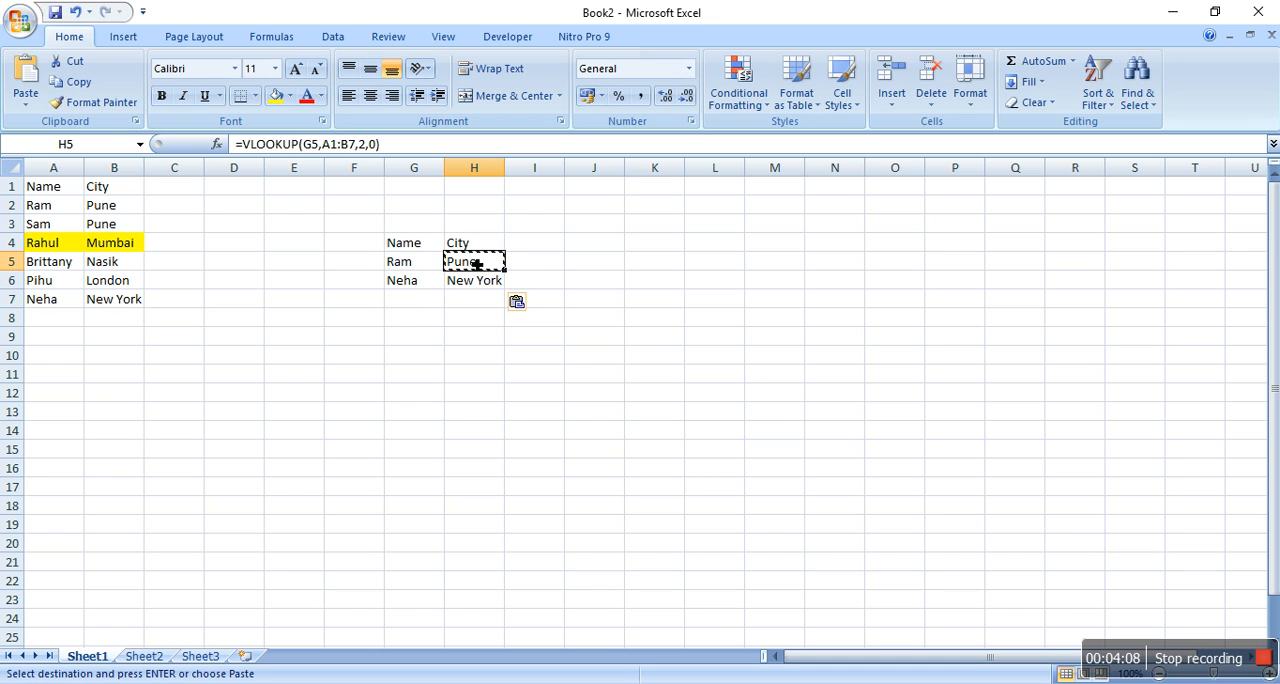
click(475, 288)
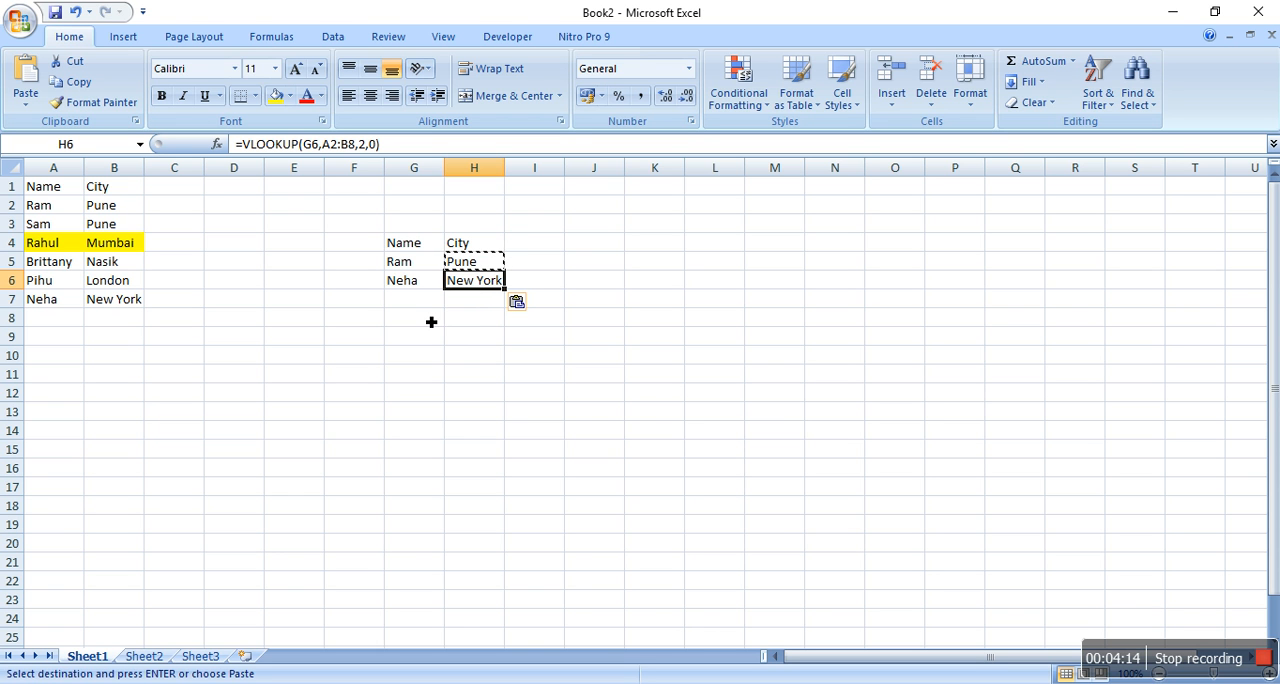
key(Escape)
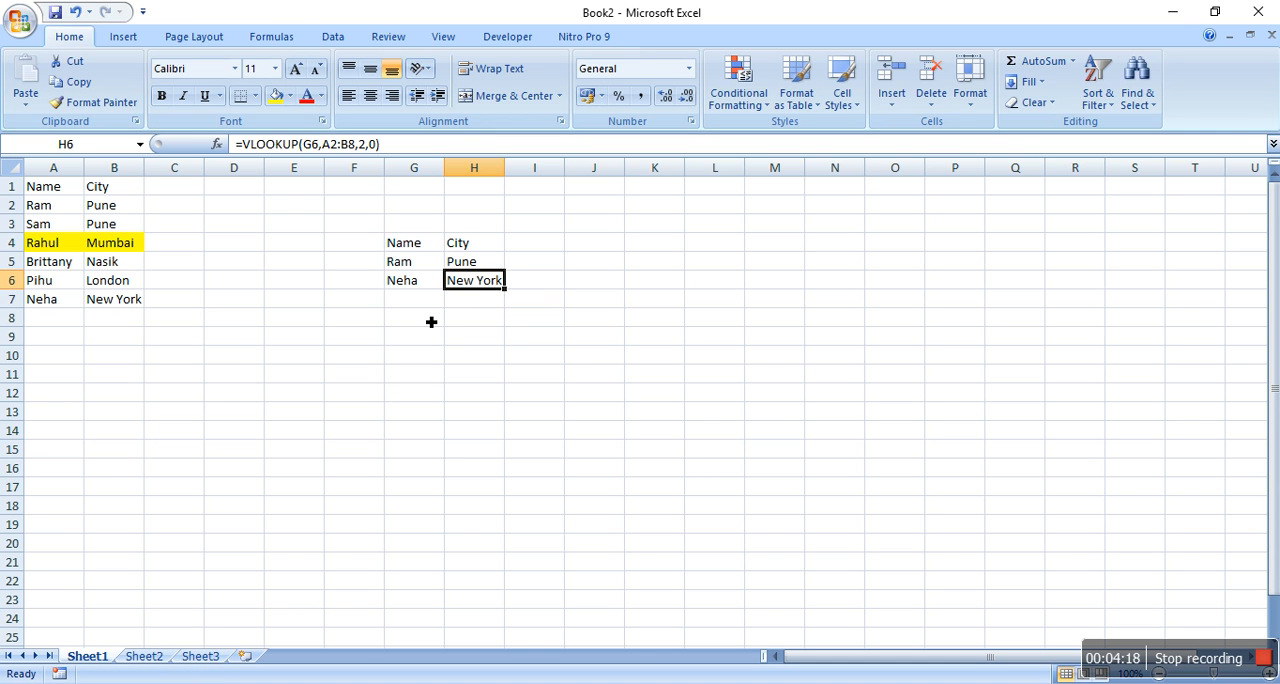
click(467, 265)
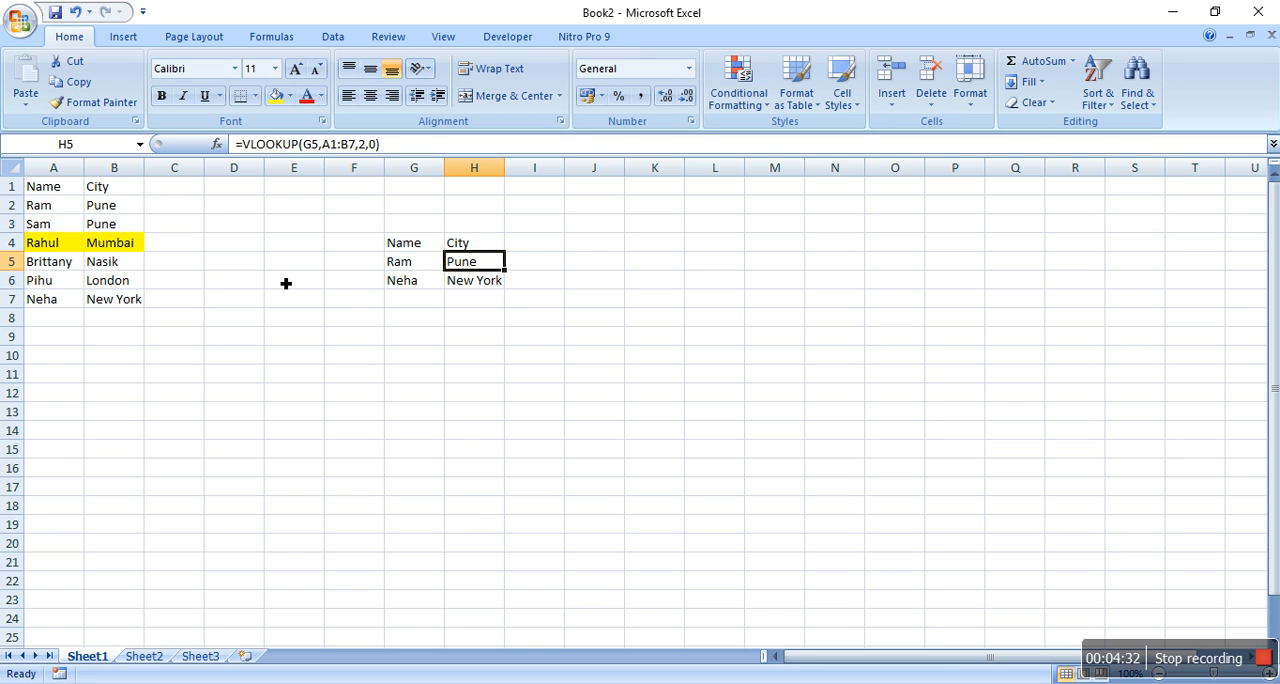
Enter the name from G5 again in G7 and copy the VLOOKUP formula from H5 to H7
click(415, 303)
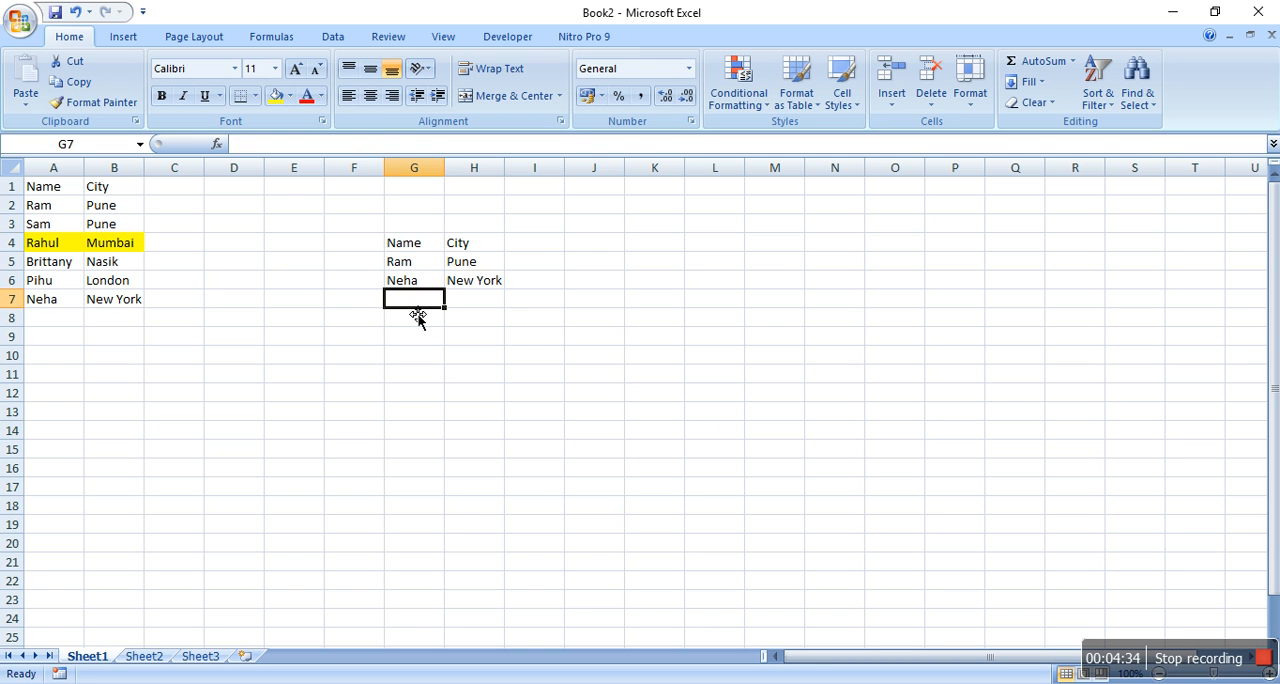
text(Ram)
key(Tab)
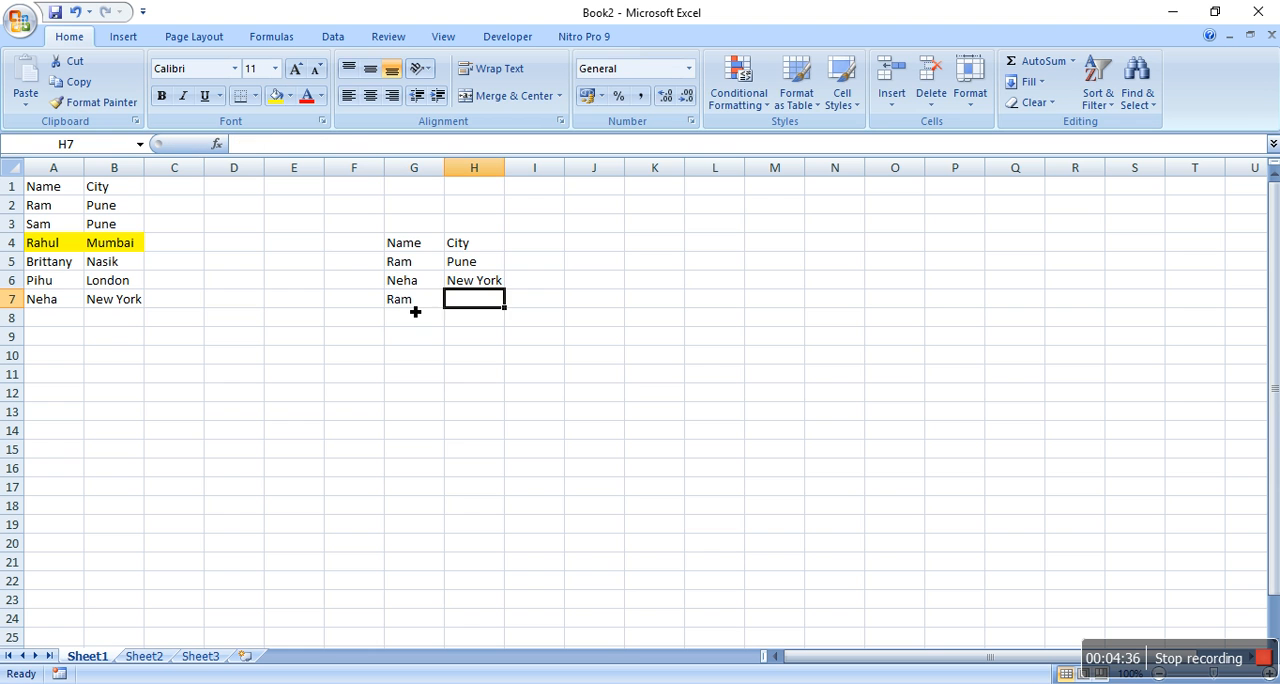
key(Up)
key(Up)
key(ctrl+c)
key(Down)
key(Down)
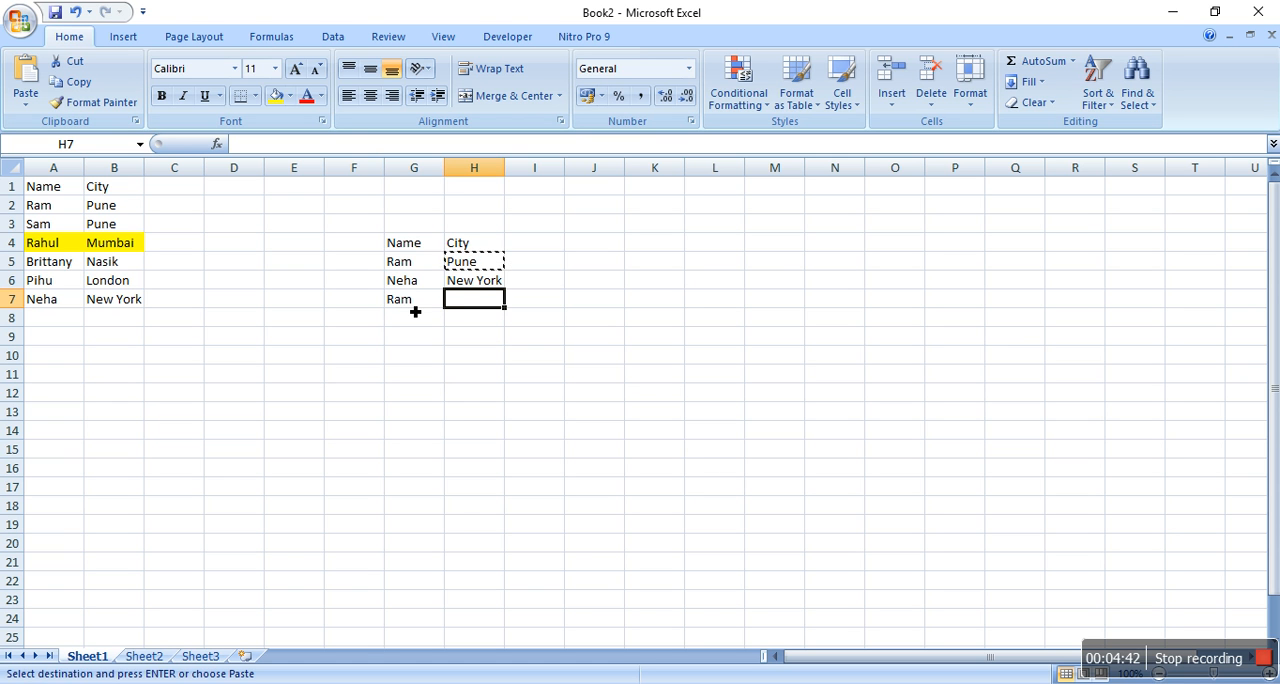
key(ctrl+v)
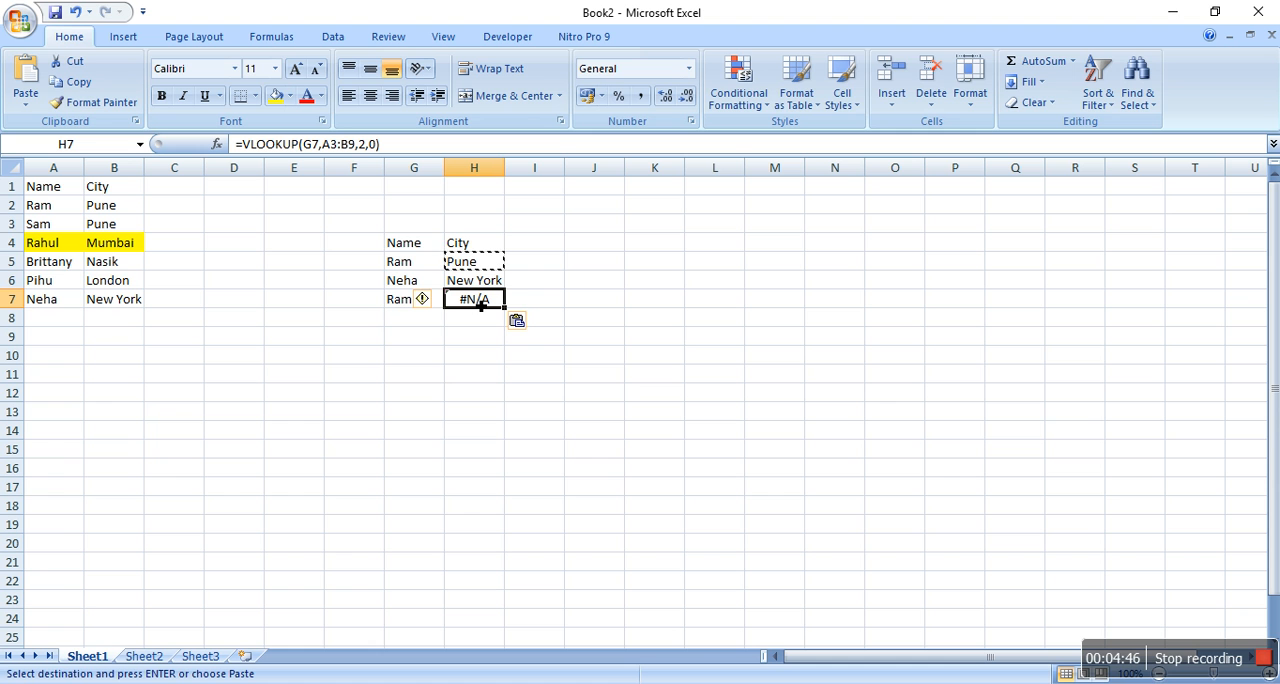
Inspect the lookup value and table range used by the VLOOKUP formula in H7
click(432, 267)
click(430, 304)
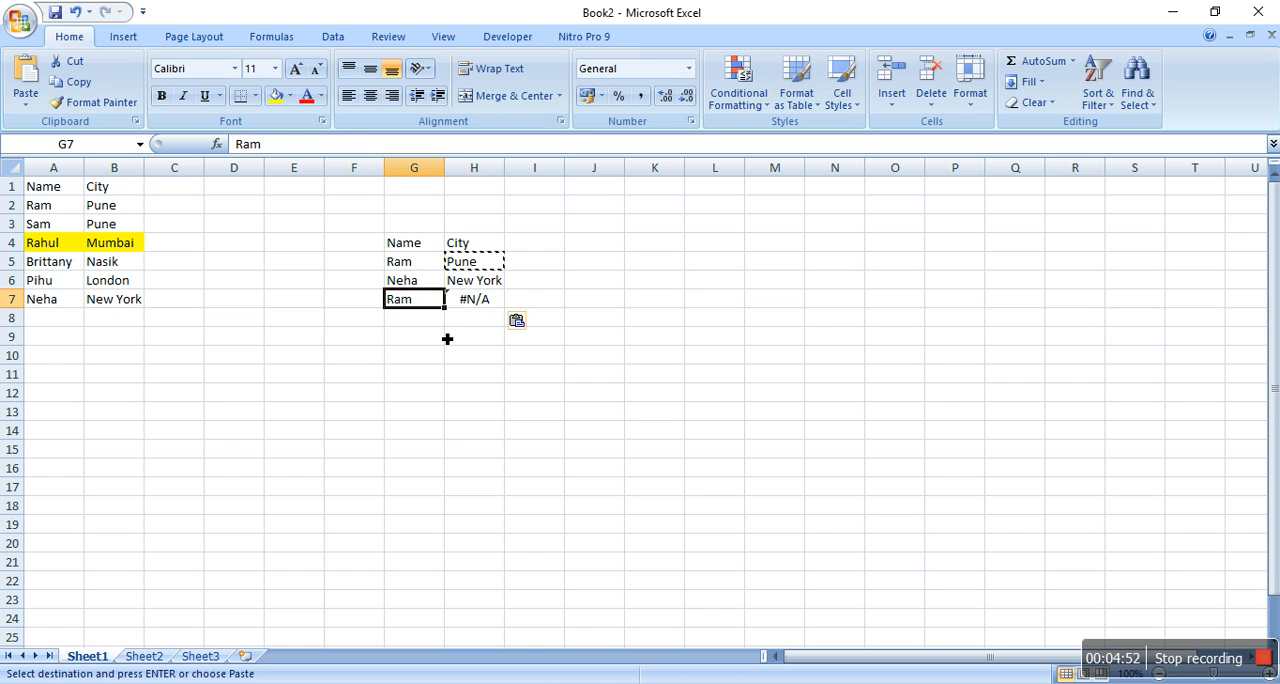
click(476, 300)
double_click(476, 300)
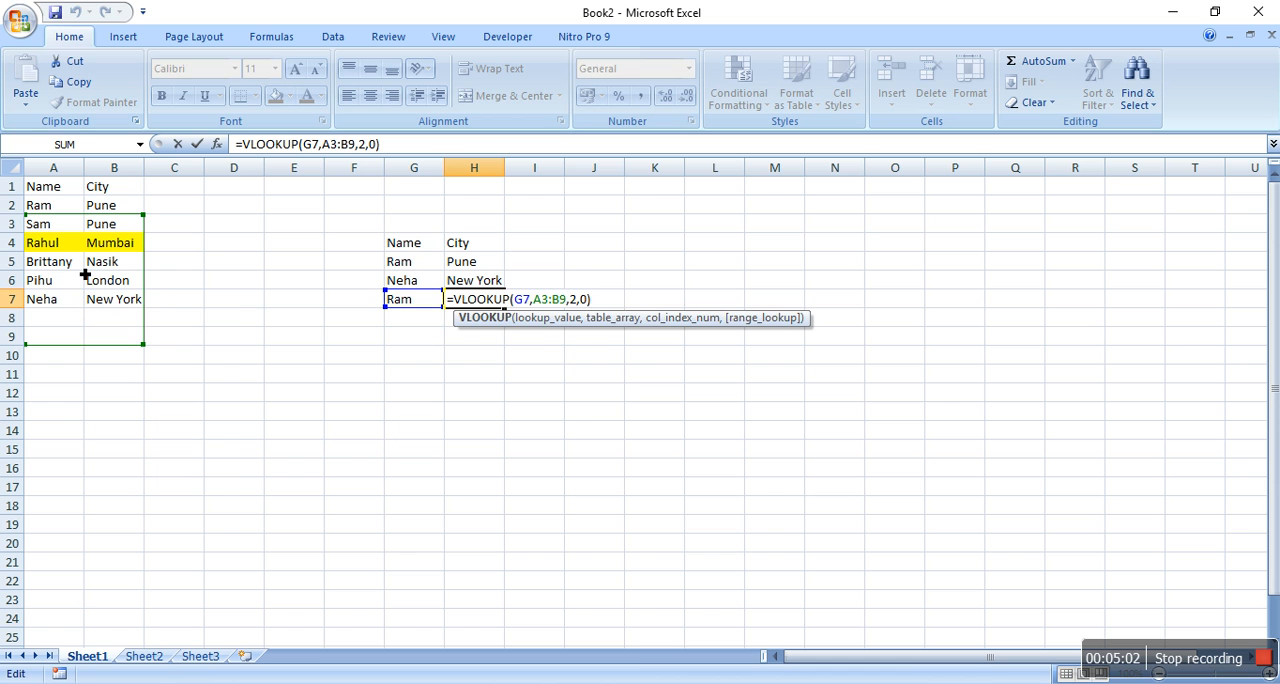
key(ctrl+Return)
Replace the formula in H5 with =VLOOKUP(G5,$A$1:$B$7,2,0), locking the table range with absolute references
click(465, 263)
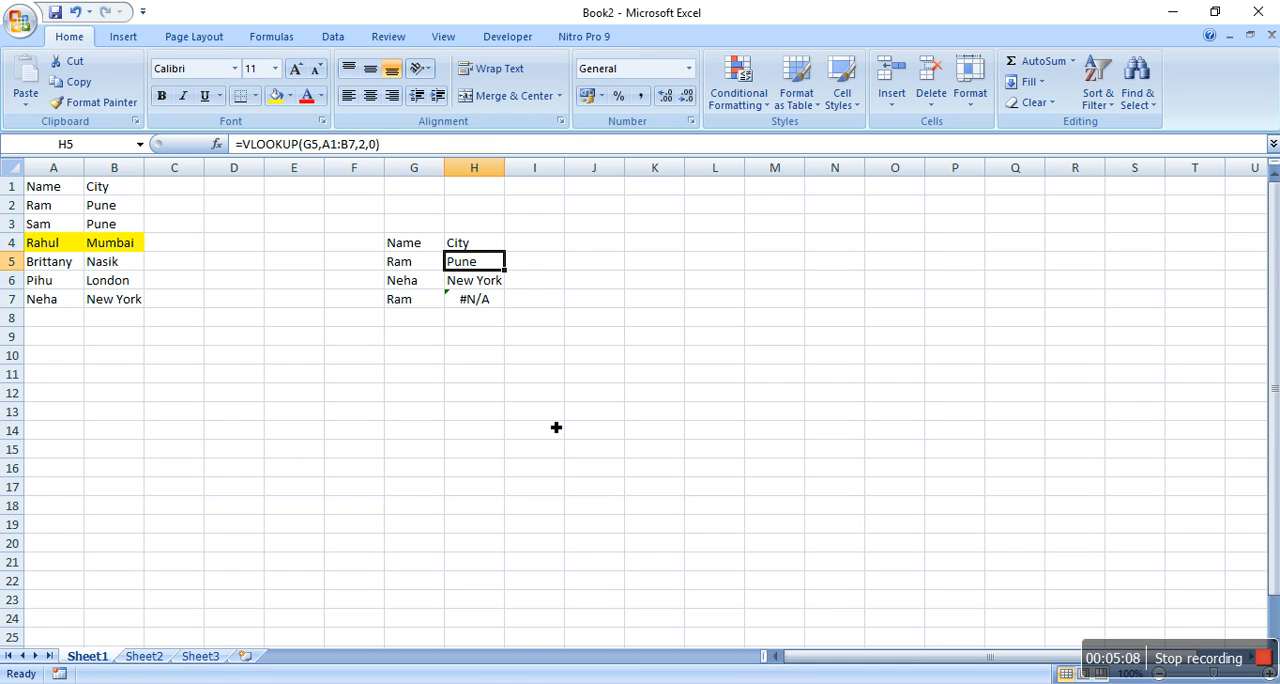
text(=)
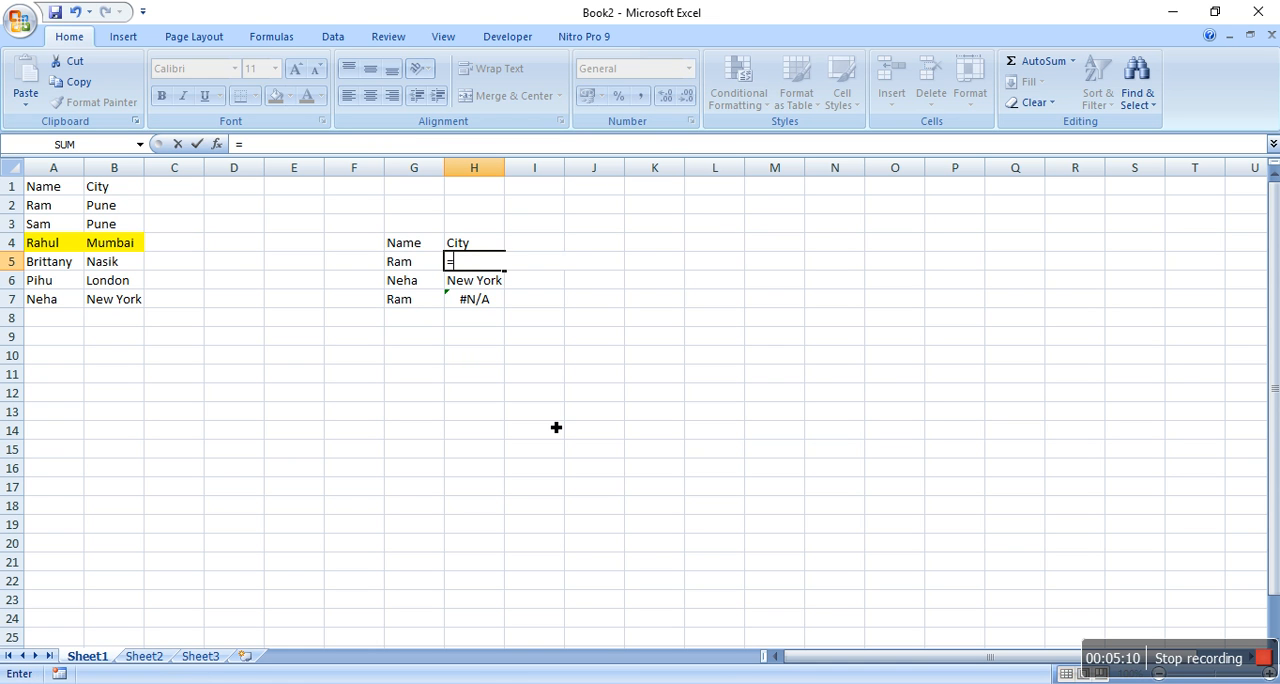
text(v)
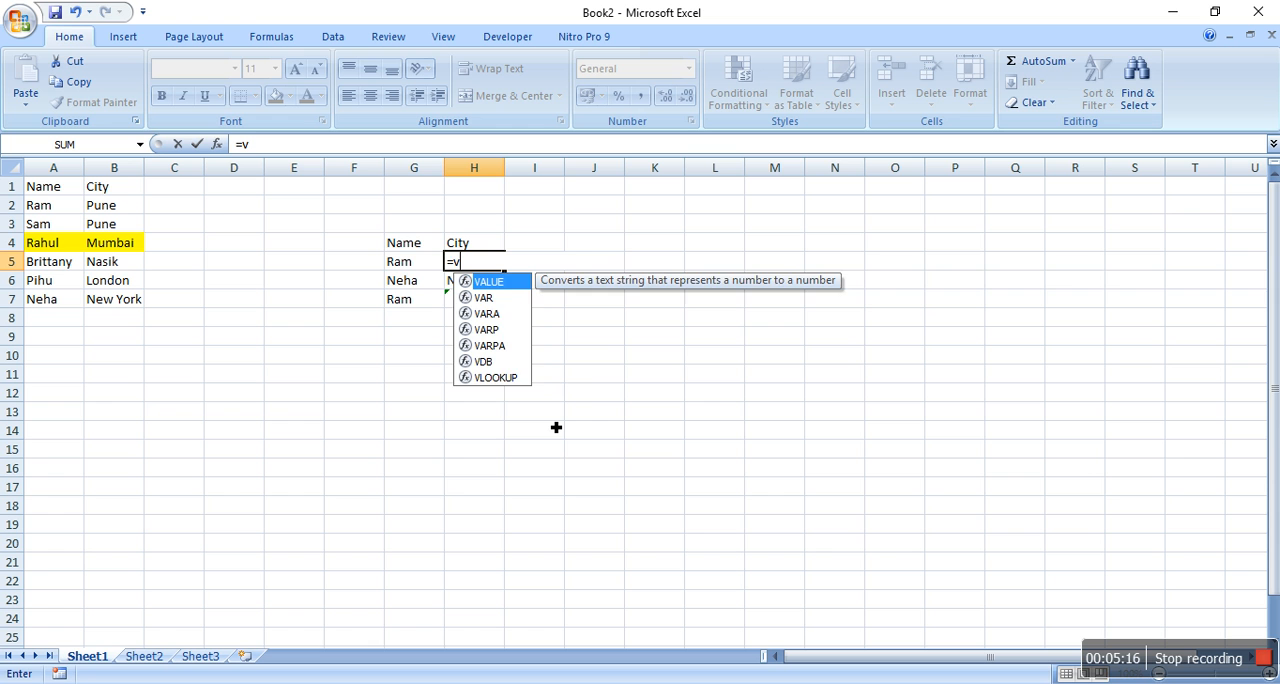
text(lo)
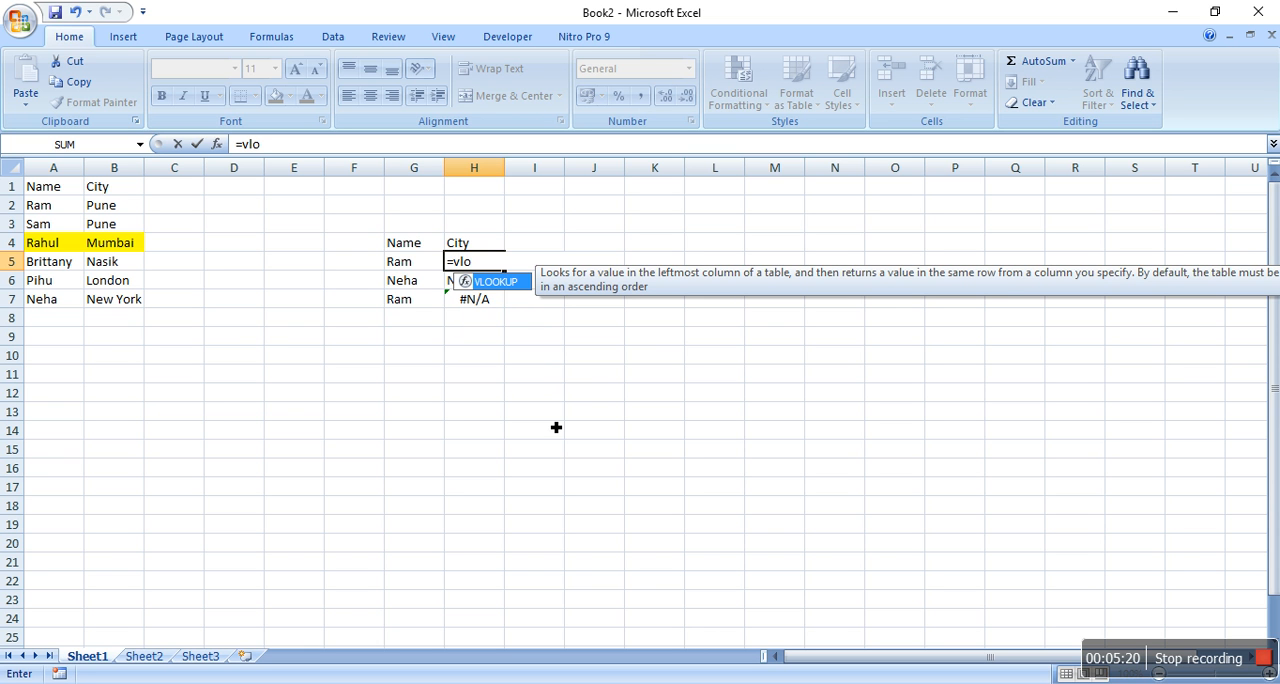
key(Tab)
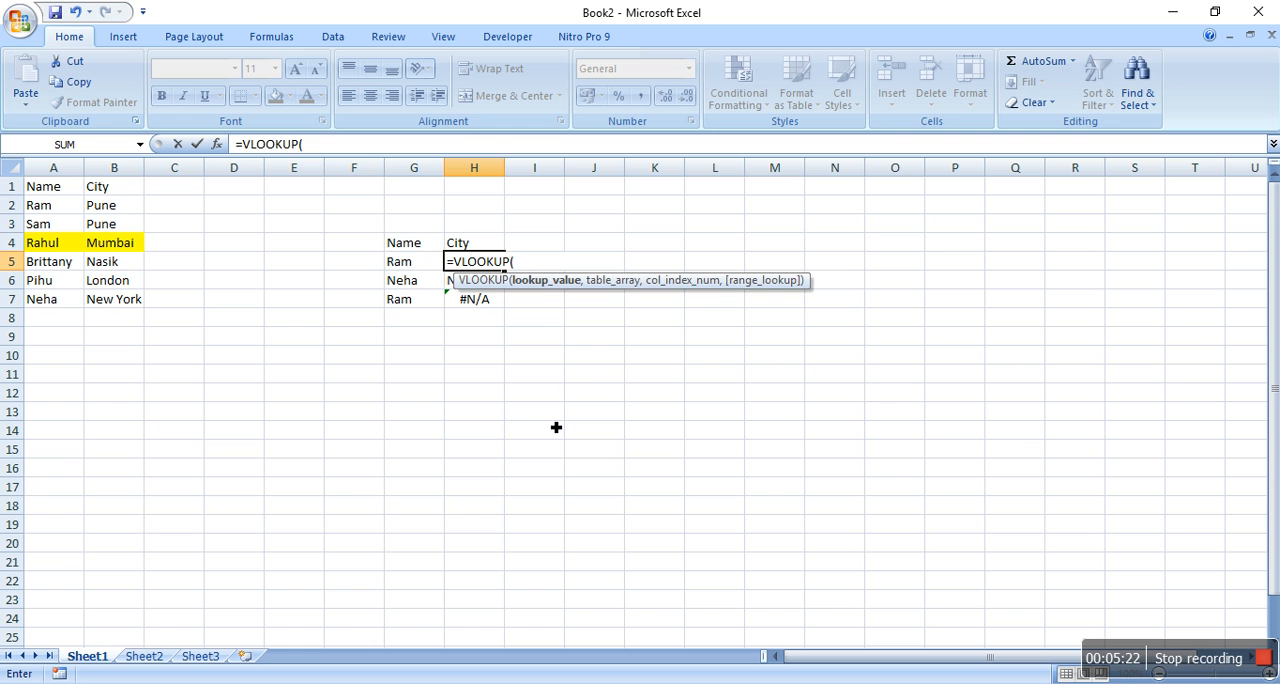
click(405, 265)
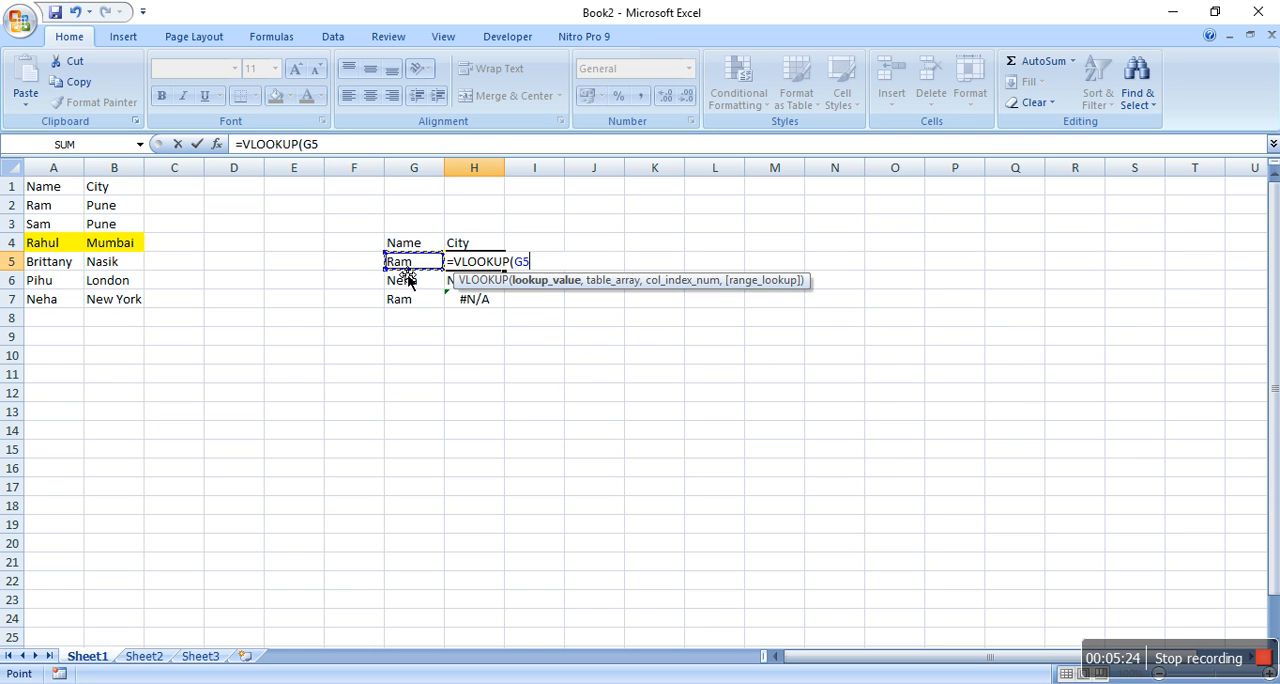
text(,)
drag(44, 188, 114, 300)
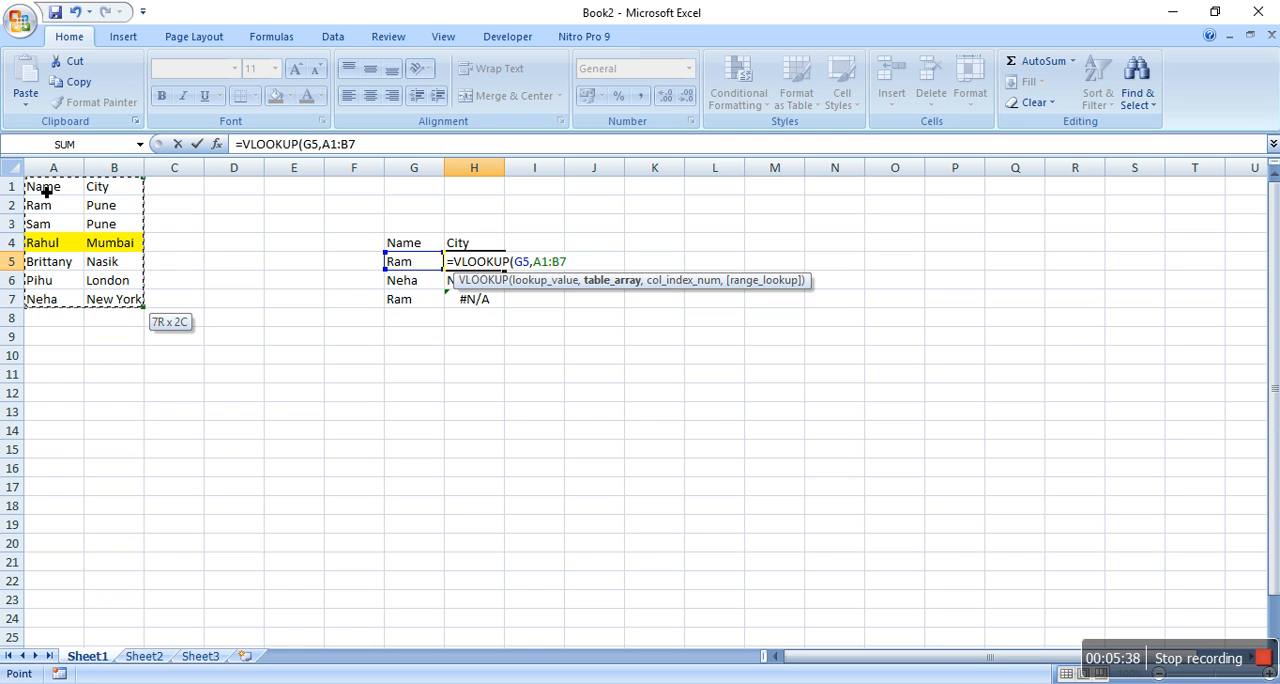
key(F4)
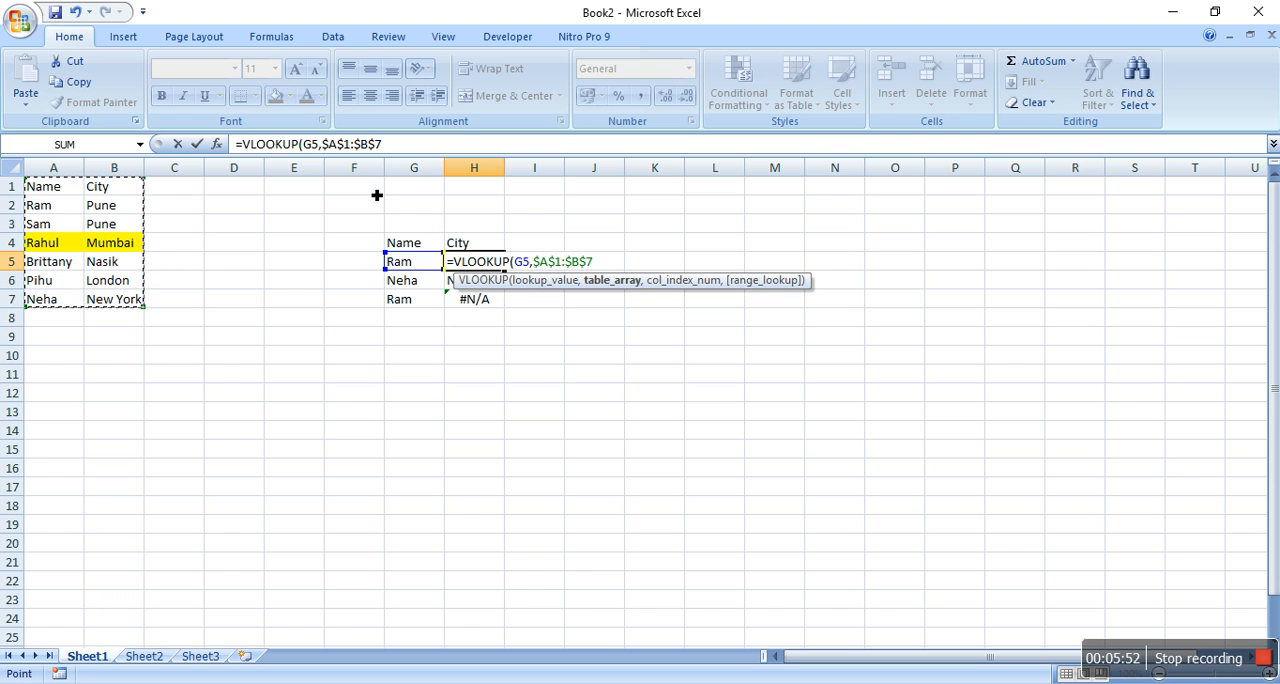
text(,2,0)
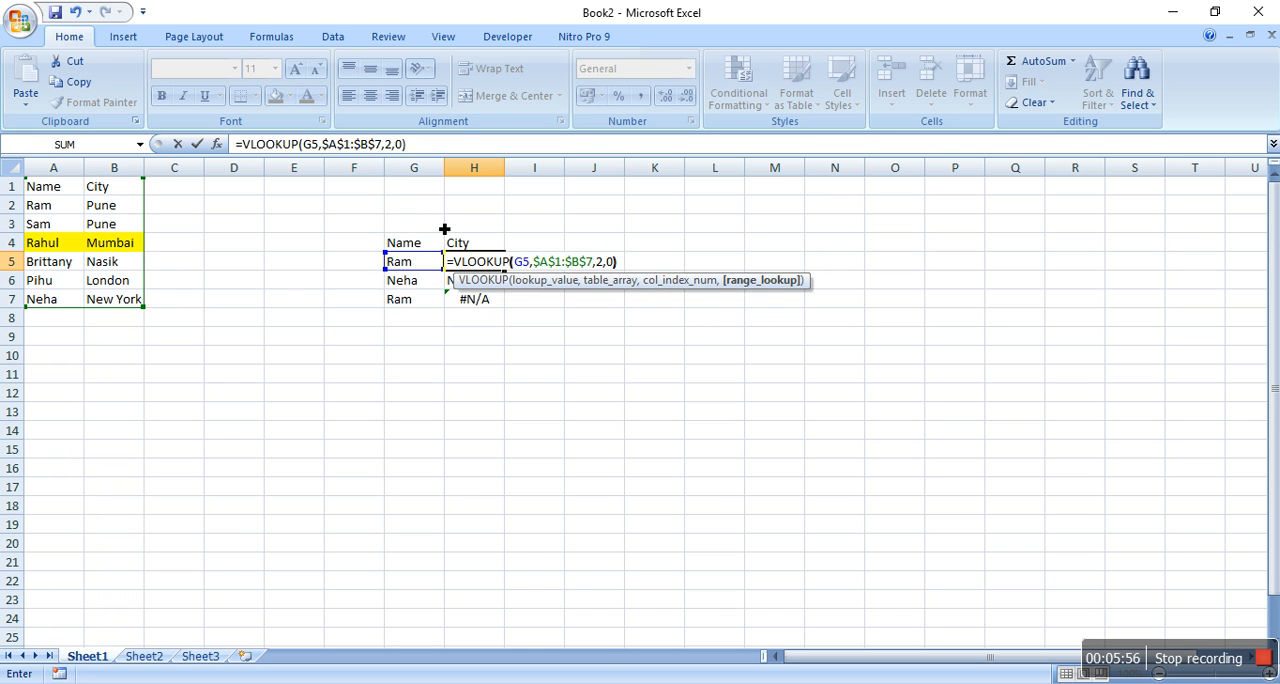
key(Return)
key(Up)
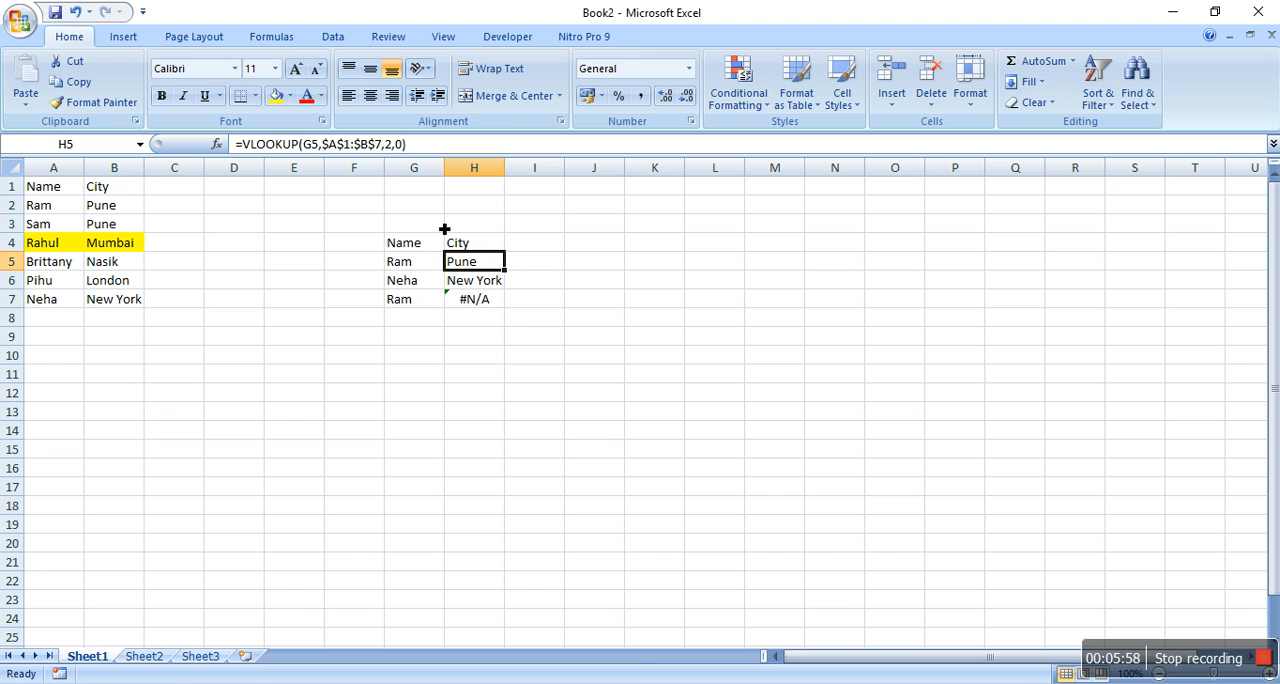
Copy the VLOOKUP formula from H5 to H7 and inspect the references in the pasted formula
key(ctrl+c)
key(Down)
key(Down)
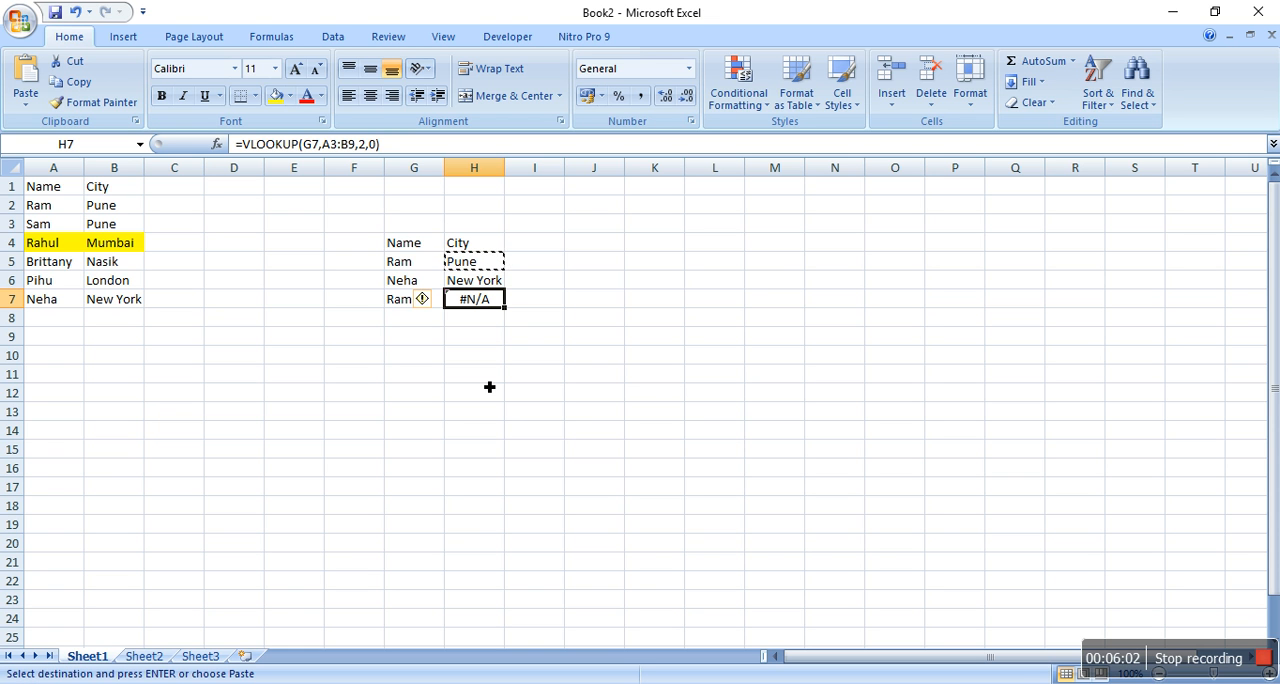
key(ctrl+v)
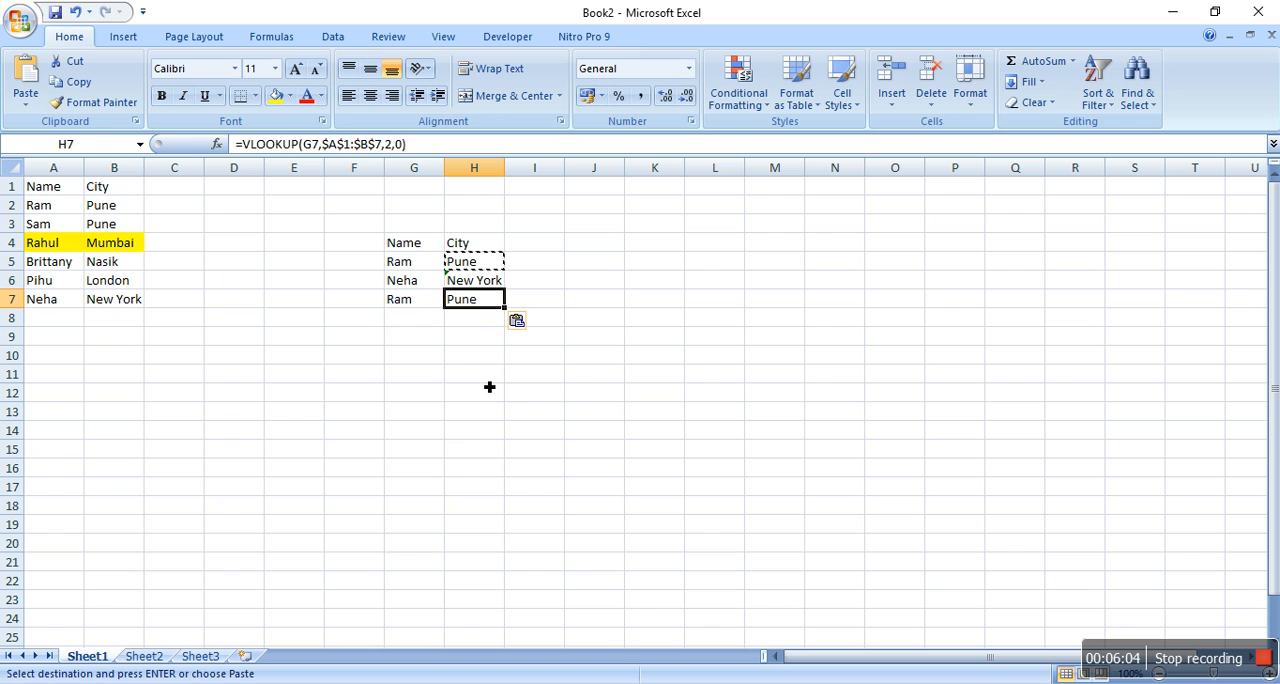
double_click(470, 299)
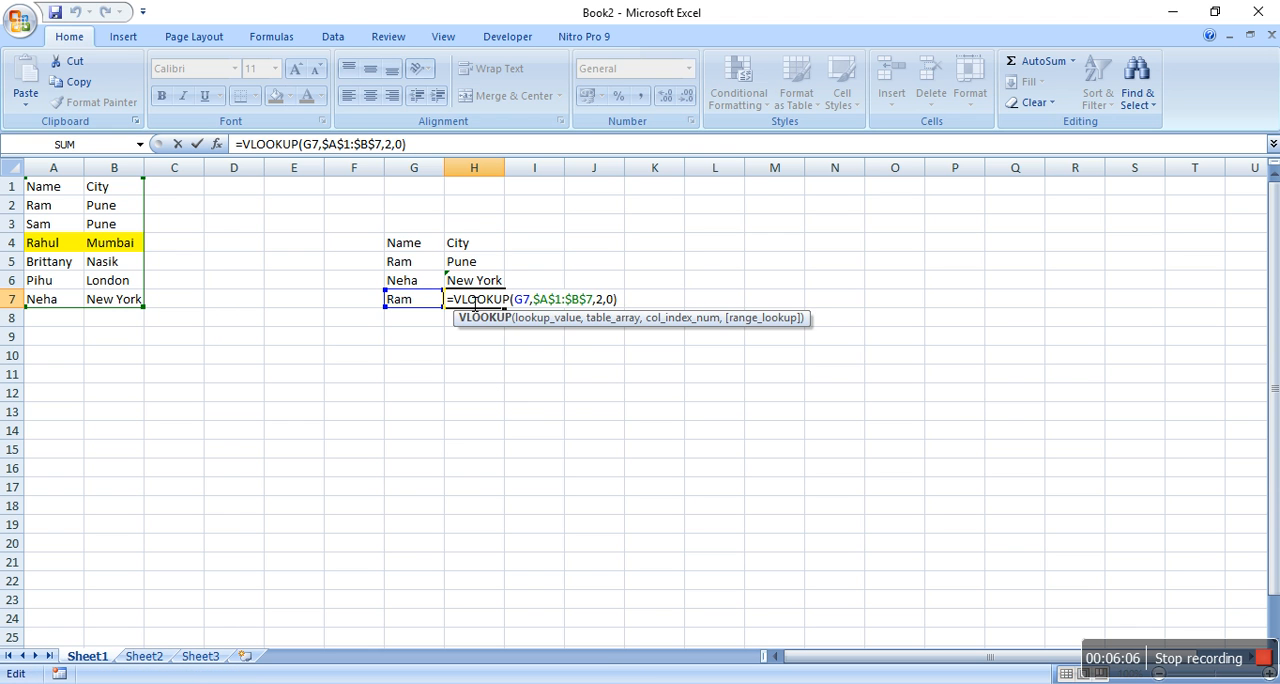
key(Escape)
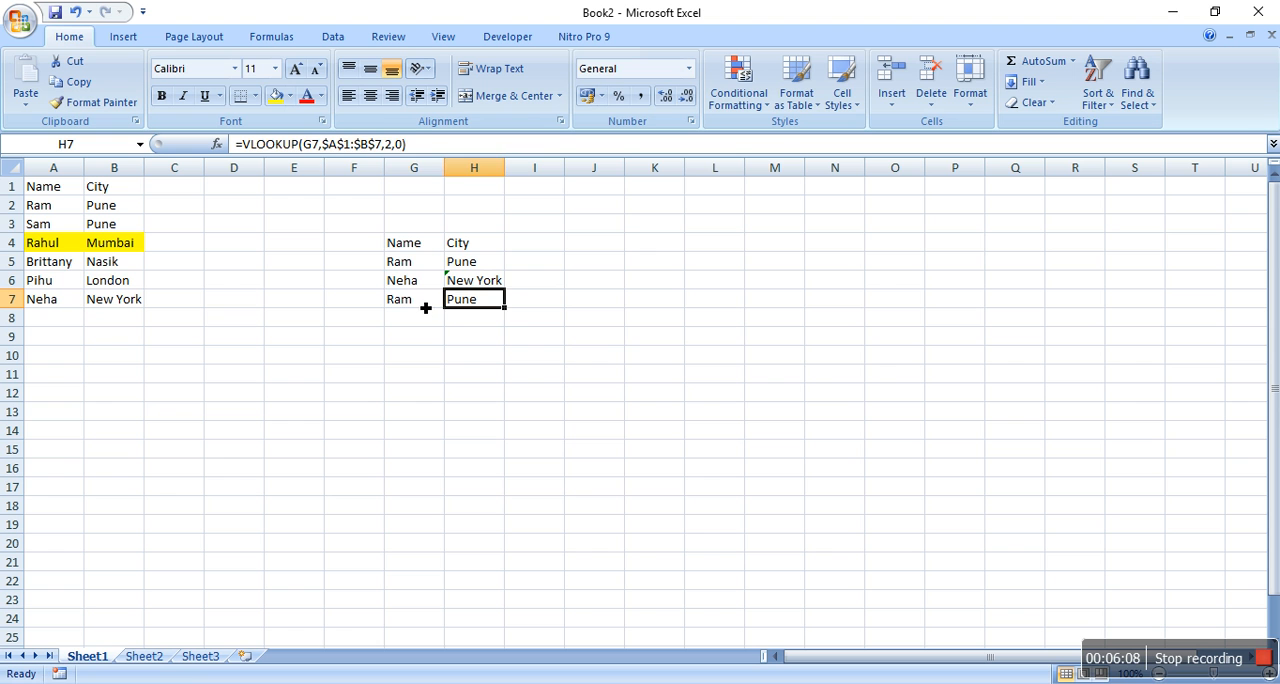
Copy the name from G7 to row 7 of column O and move that copy to O12
click(425, 308)
key(ctrl+c)
key(Right)
key(Right)
key(Right)
key(Right)
key(Right)
key(Right)
key(Right)
key(Right)
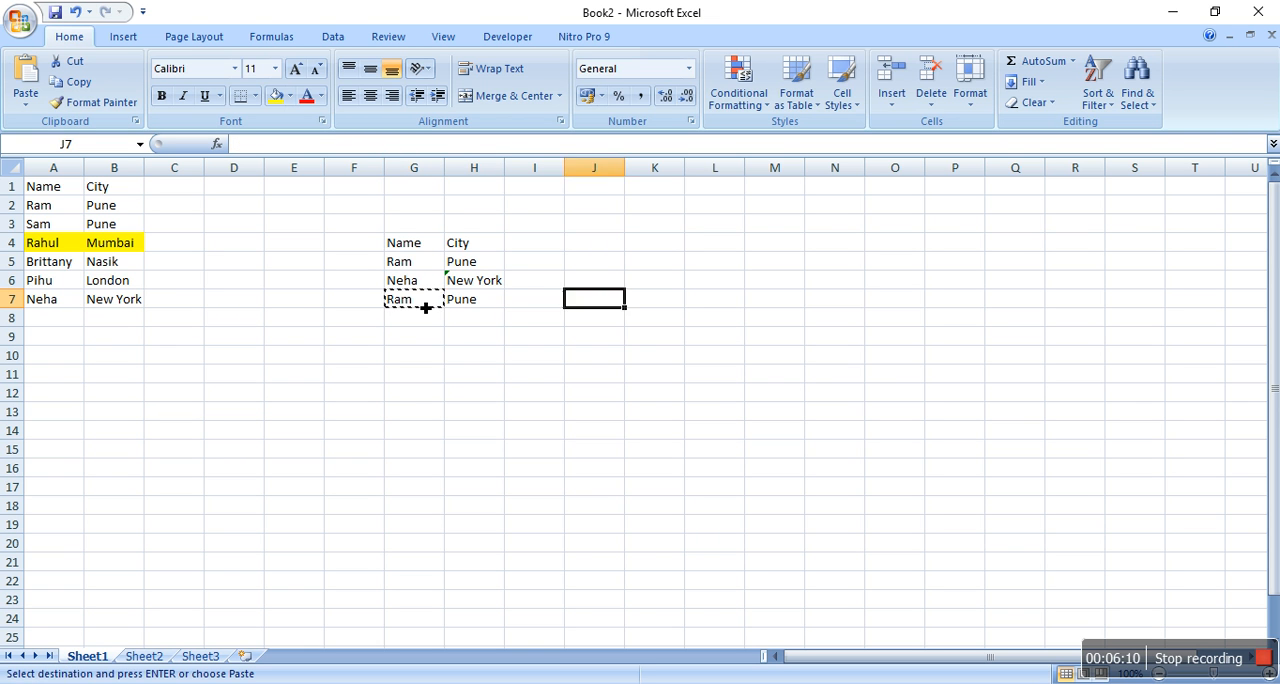
key(ctrl+v)
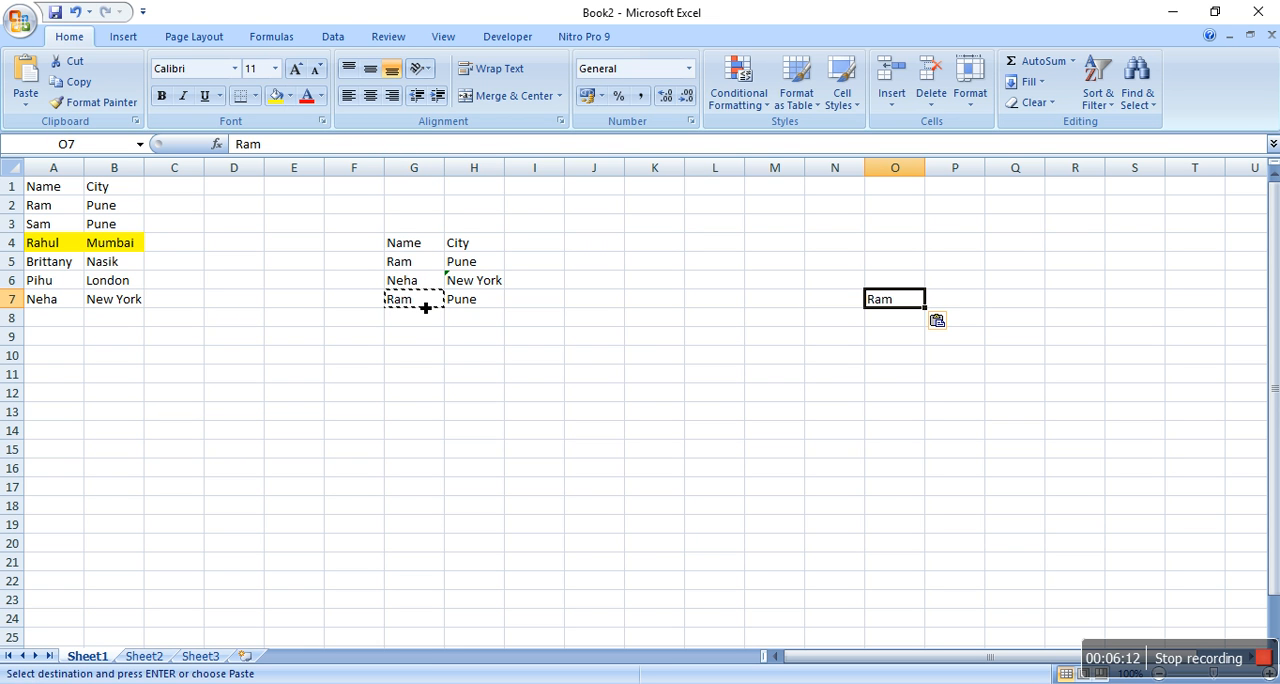
key(ctrl+c)
key(Down)
key(Down)
key(Down)
key(Down)
key(Down)
key(Return)
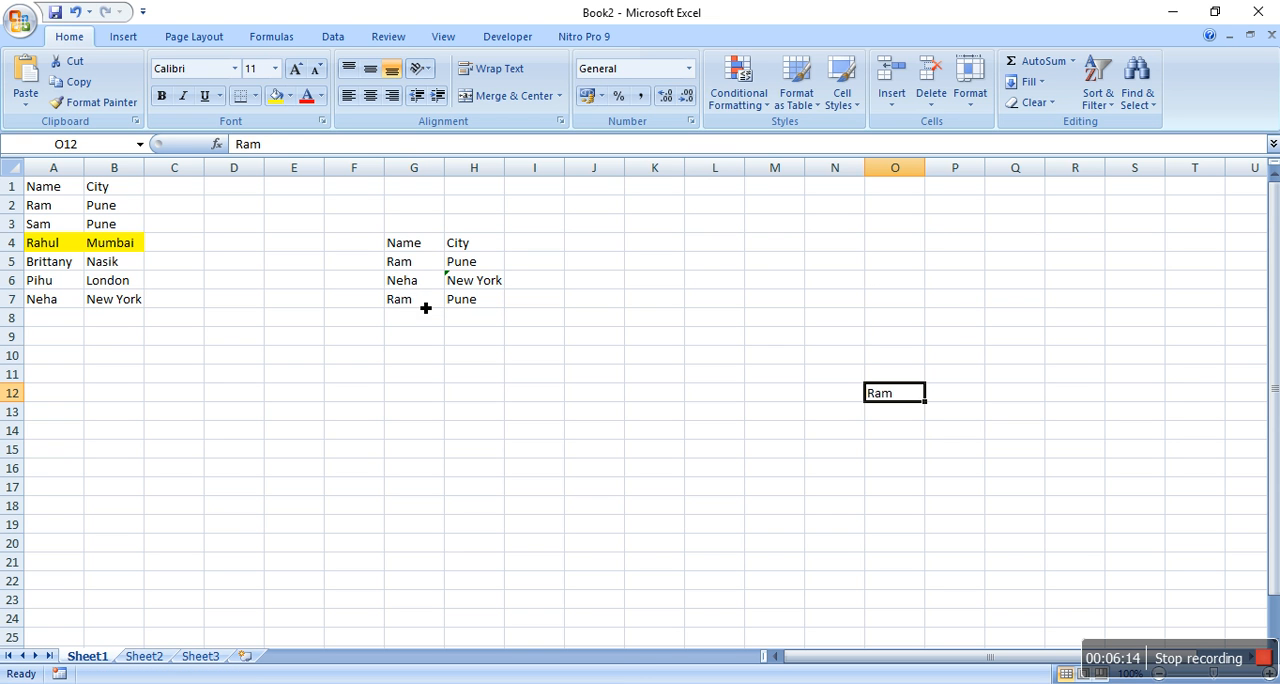
Copy the VLOOKUP formula from H7 to P12 and inspect its lookup value and table range
click(466, 305)
key(ctrl+c)
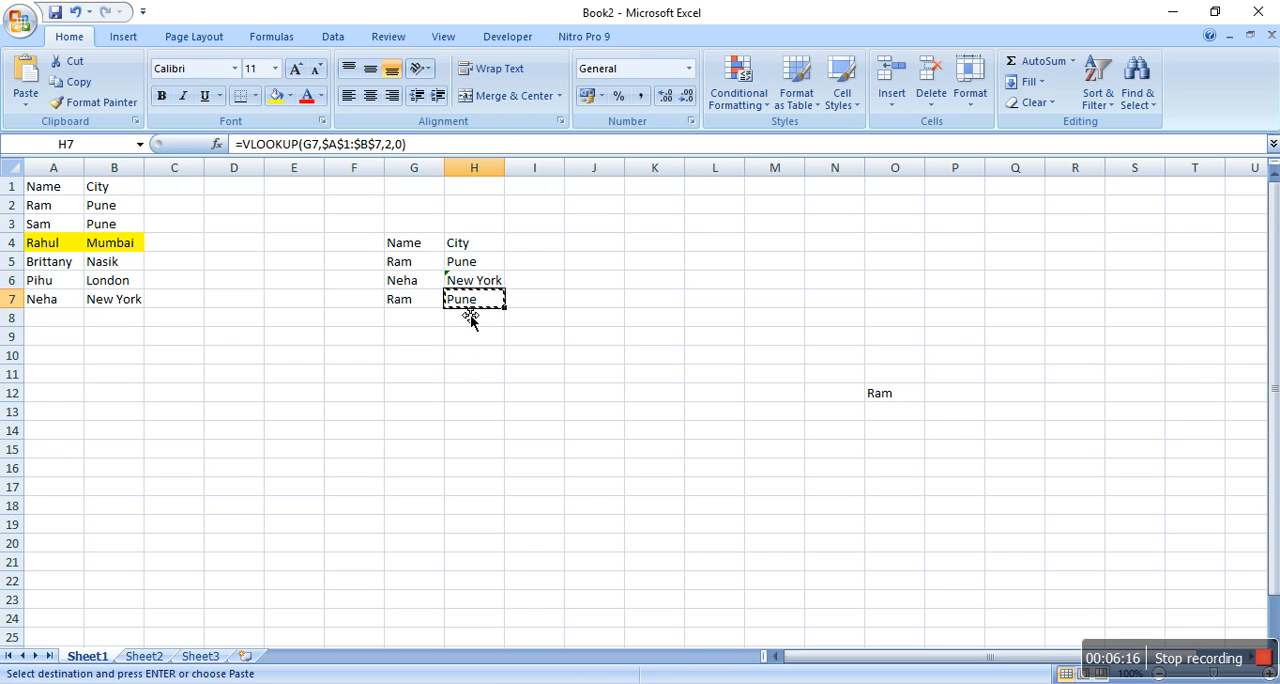
click(950, 396)
key(ctrl+v)
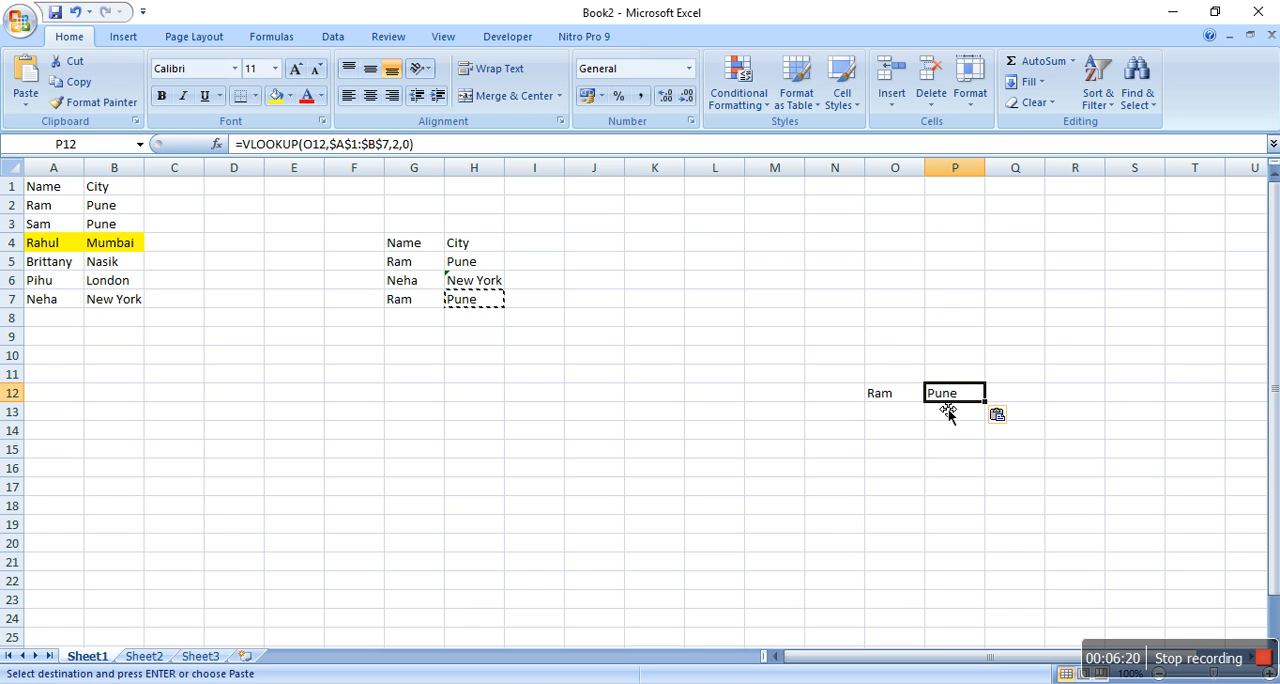
double_click(957, 395)
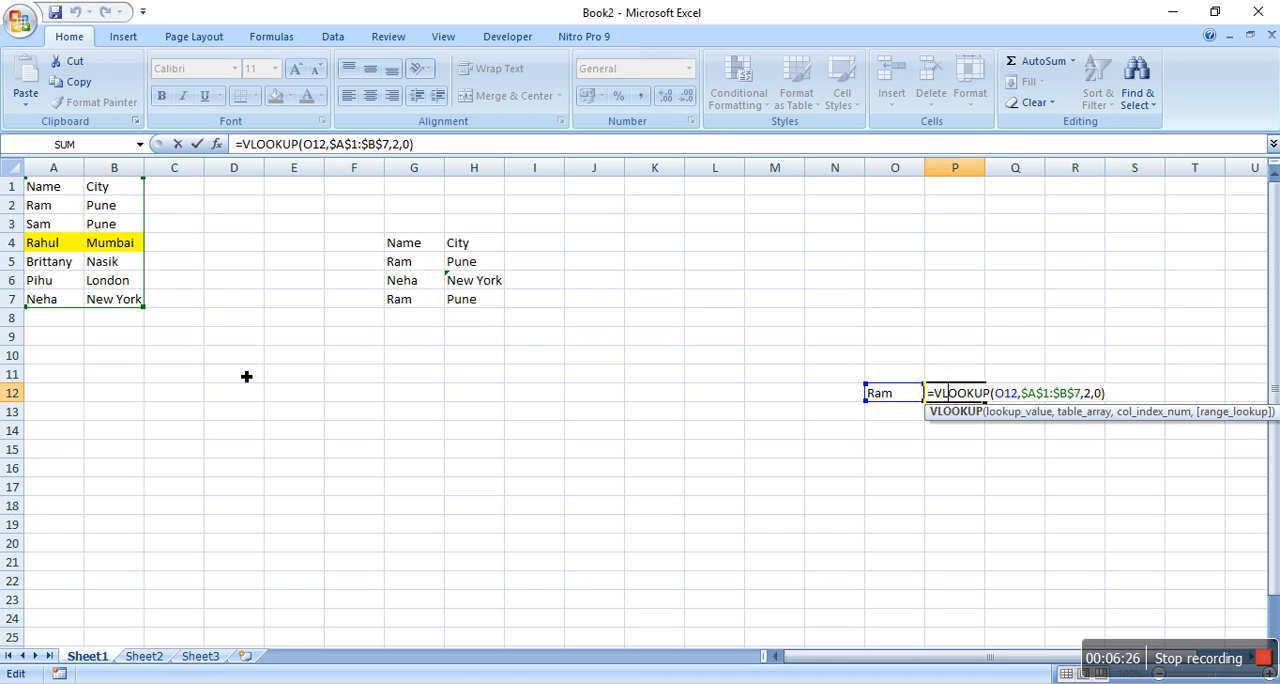
key(ctrl+Return)
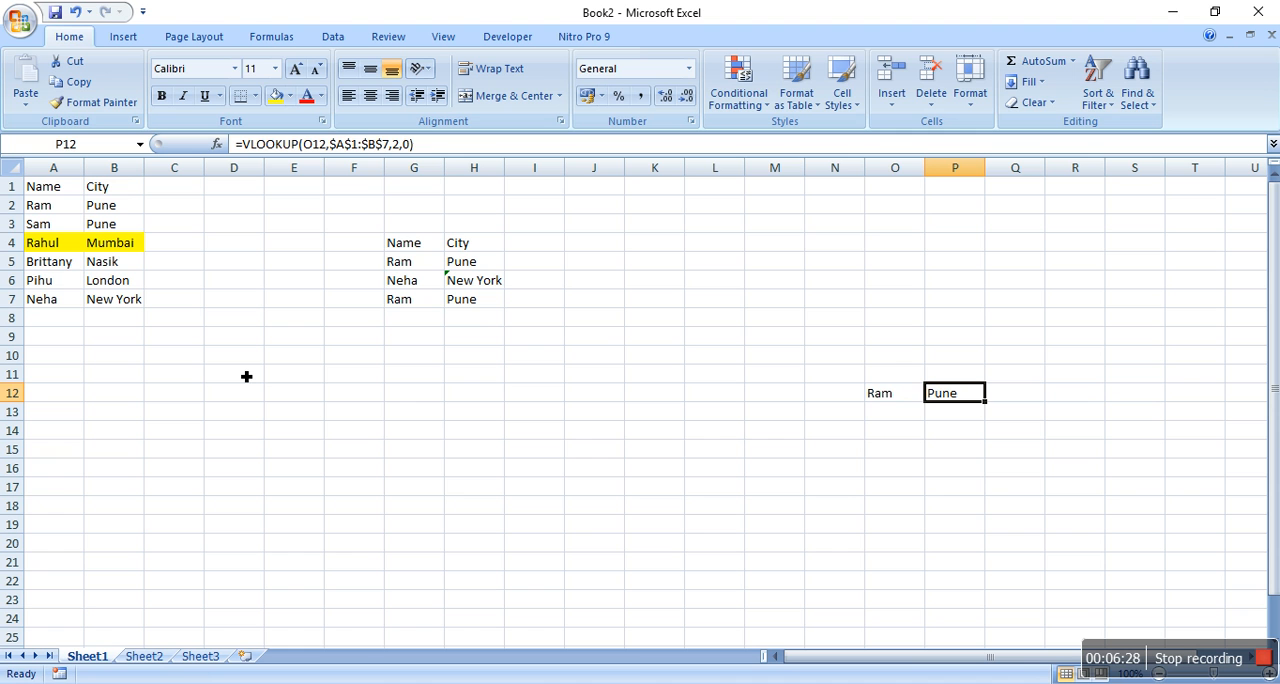
Delete the test name and formula in O12:P12 and return to cell A1
key(shift+Left)
key(Delete)
key(ctrl+Home)
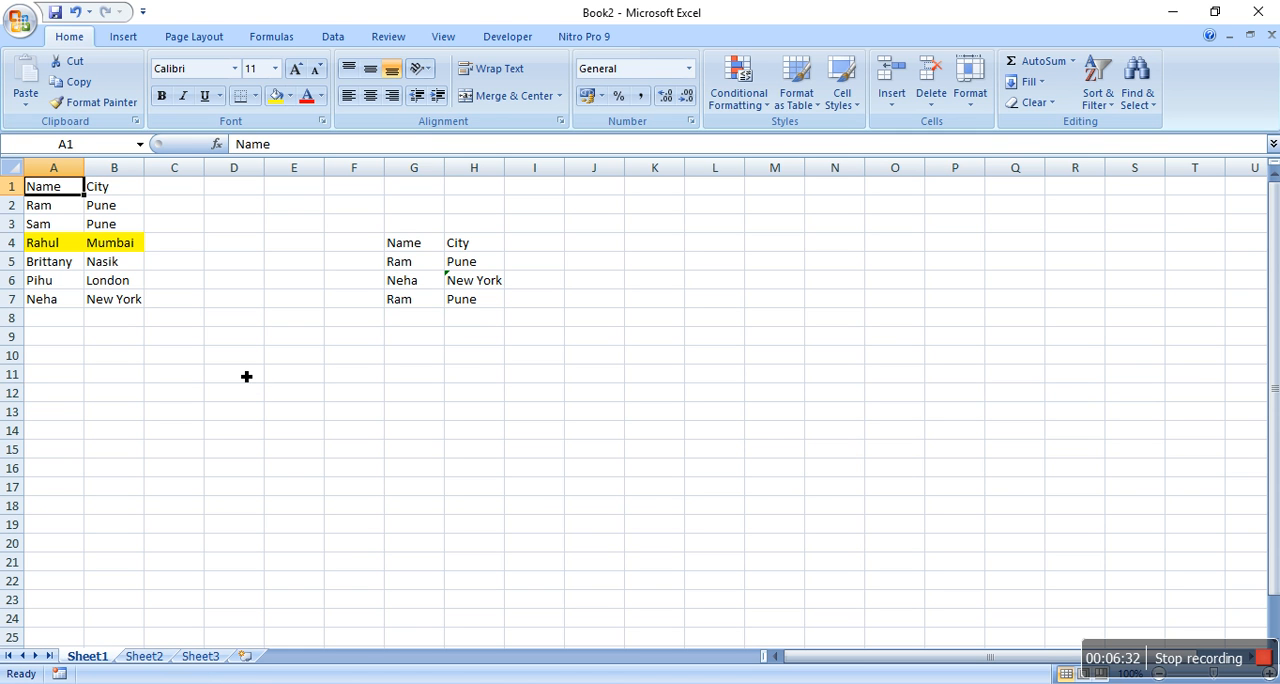